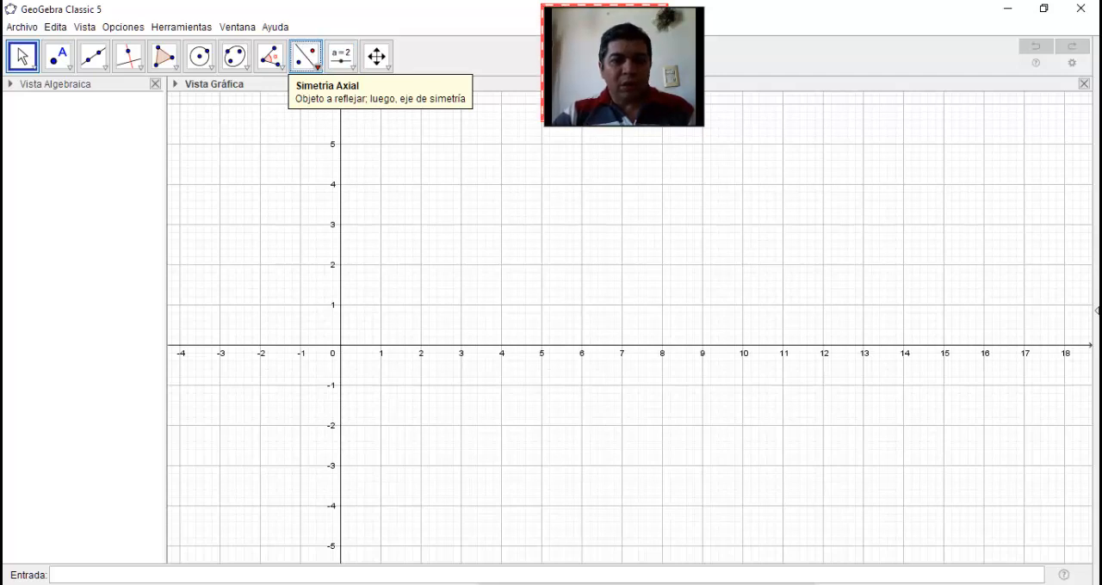
# Draw a triangle ABC with vertices at about (1.82, 2.56), (3.4, 4.22) and (6.44, 1.76)
pyautogui.click(305, 56)
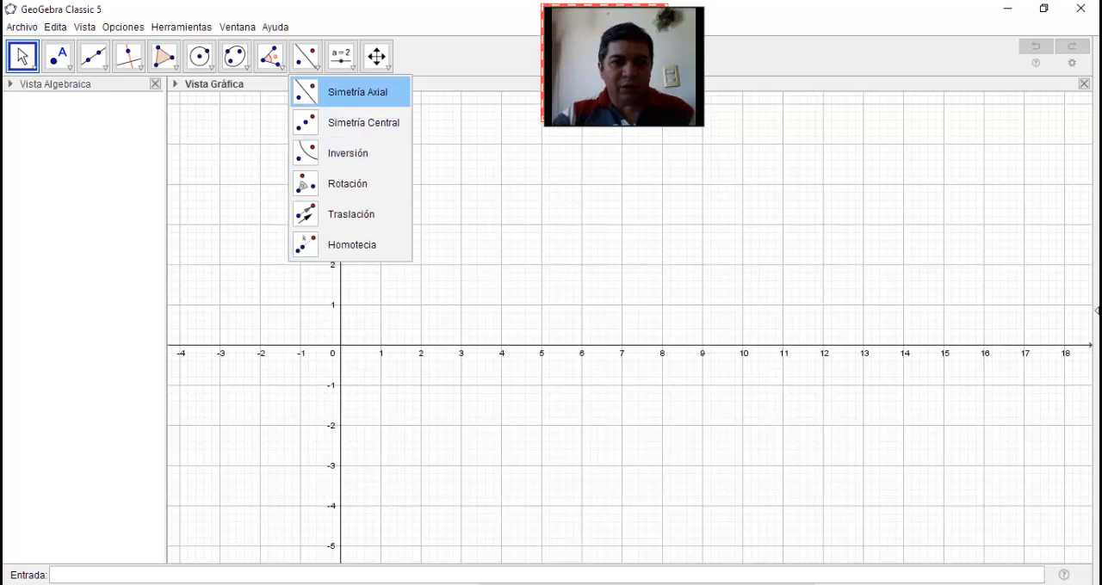
pyautogui.click(358, 92)
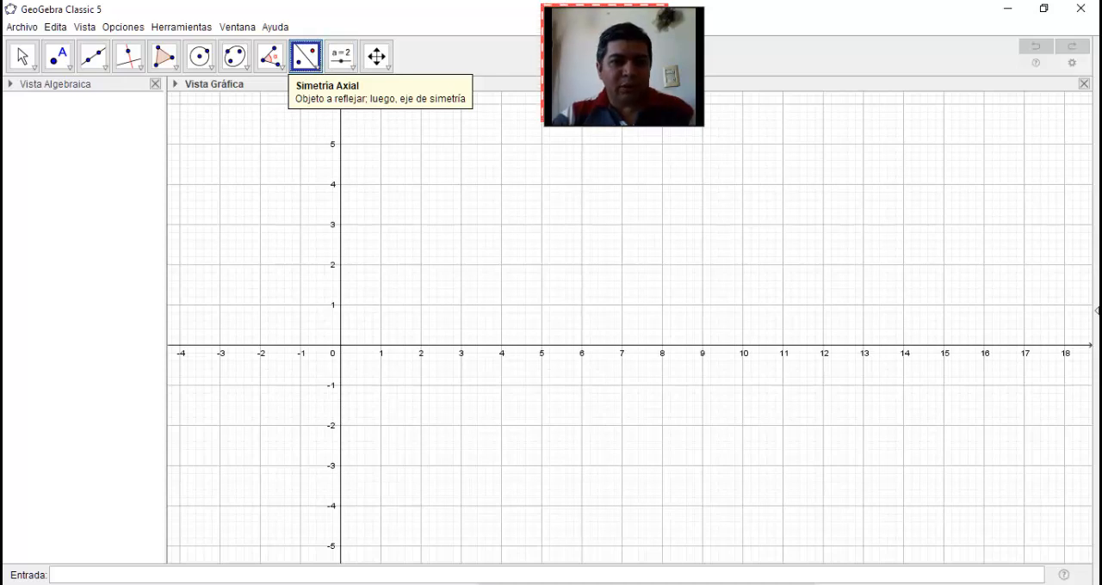
pyautogui.click(164, 57)
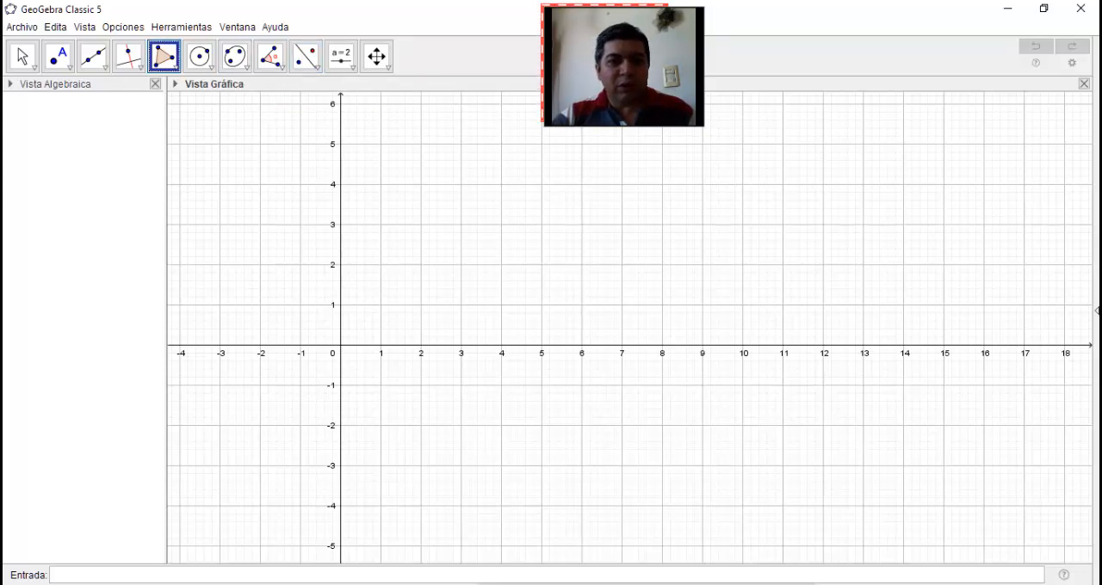
pyautogui.click(413, 242)
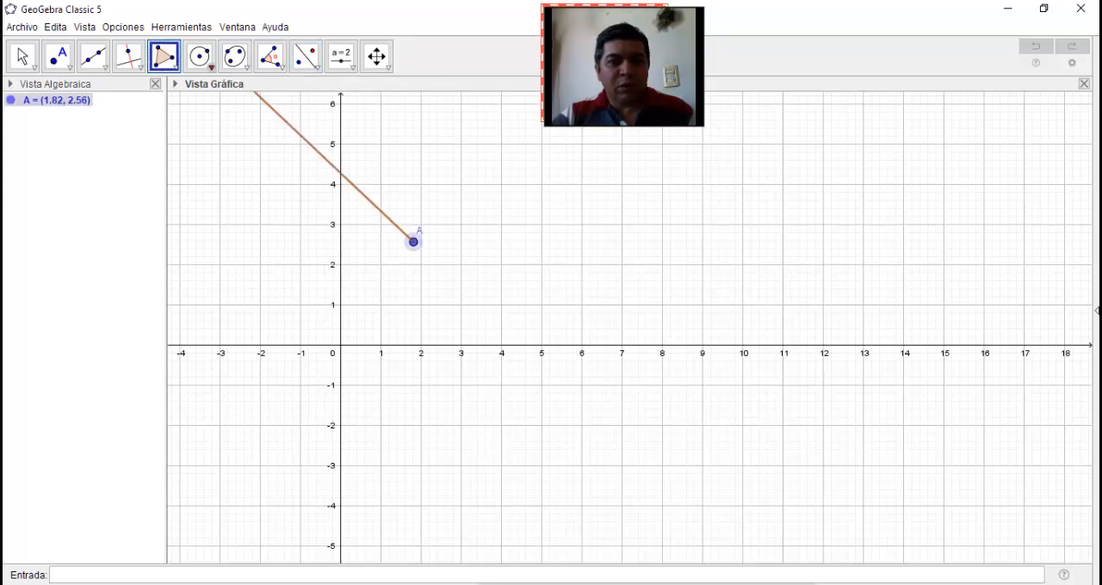
pyautogui.click(477, 175)
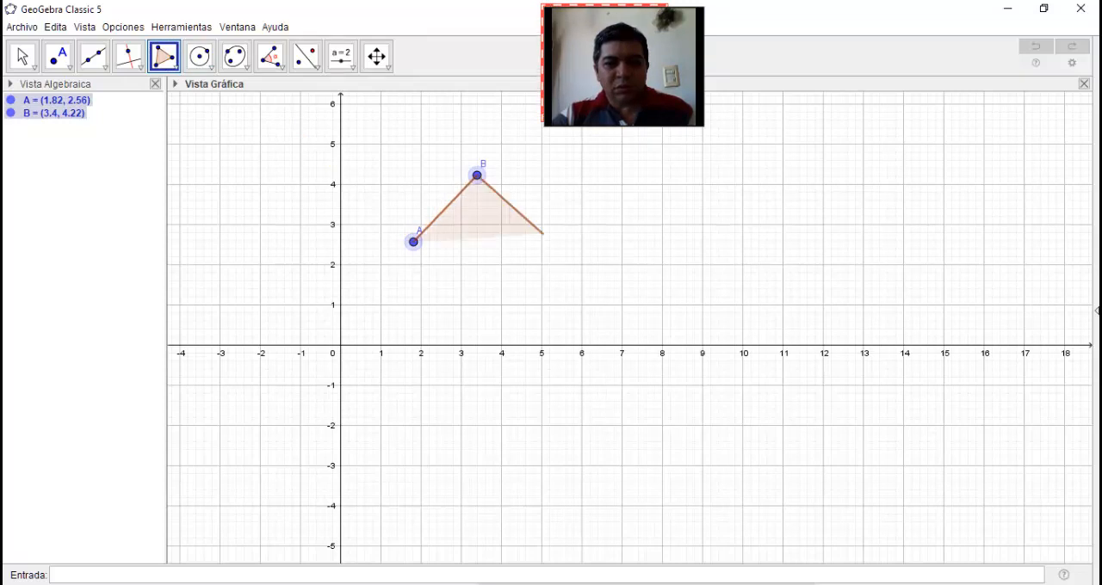
pyautogui.click(599, 274)
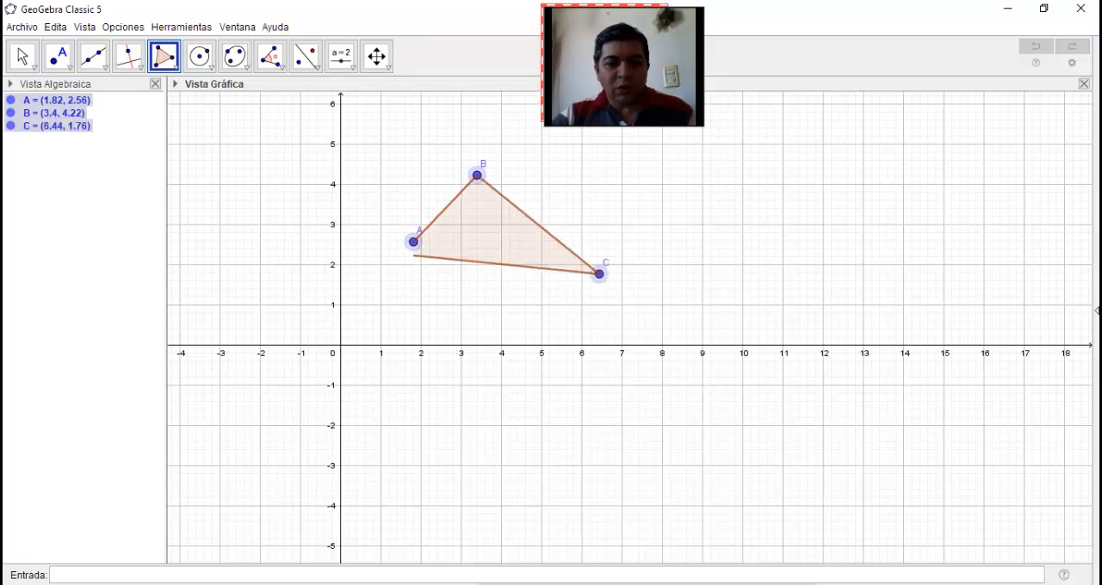
pyautogui.click(414, 242)
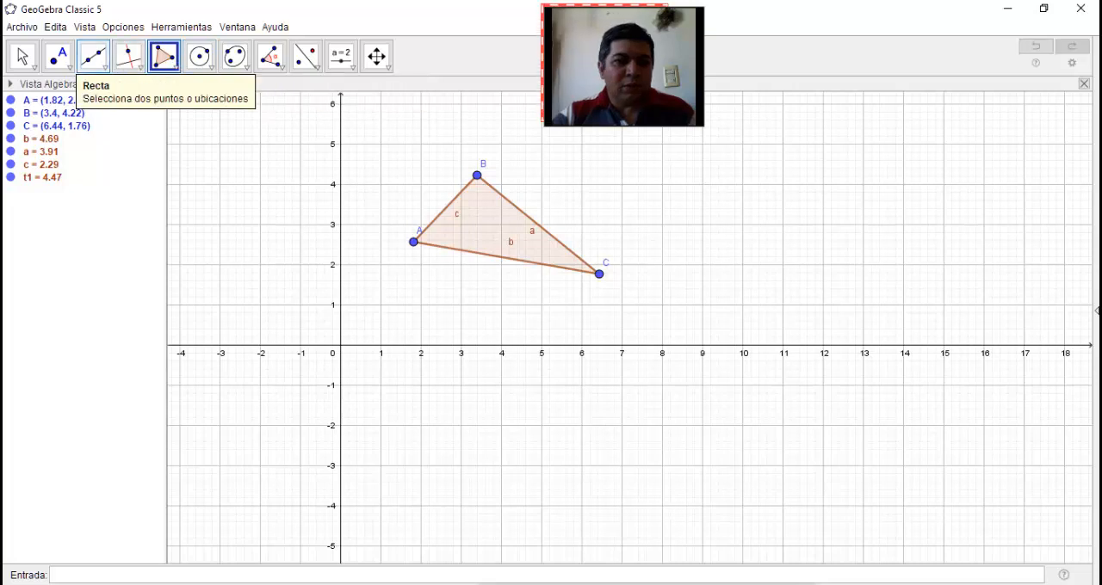
# Draw a line through two new points at about (11.1, 3.84) and (5.64, 0.68), beside the triangle
pyautogui.click(93, 57)
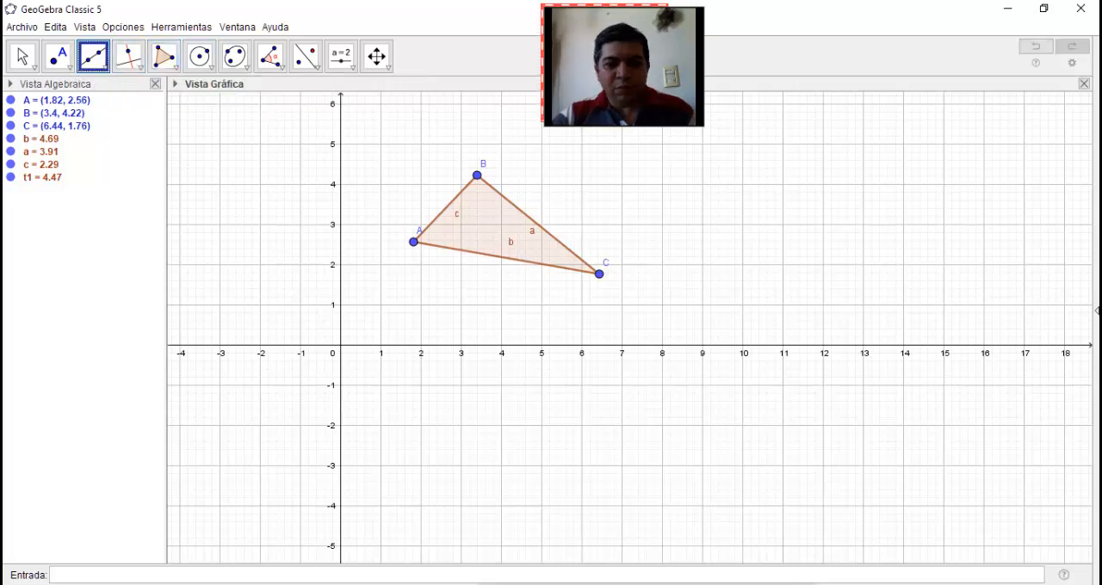
pyautogui.click(786, 191)
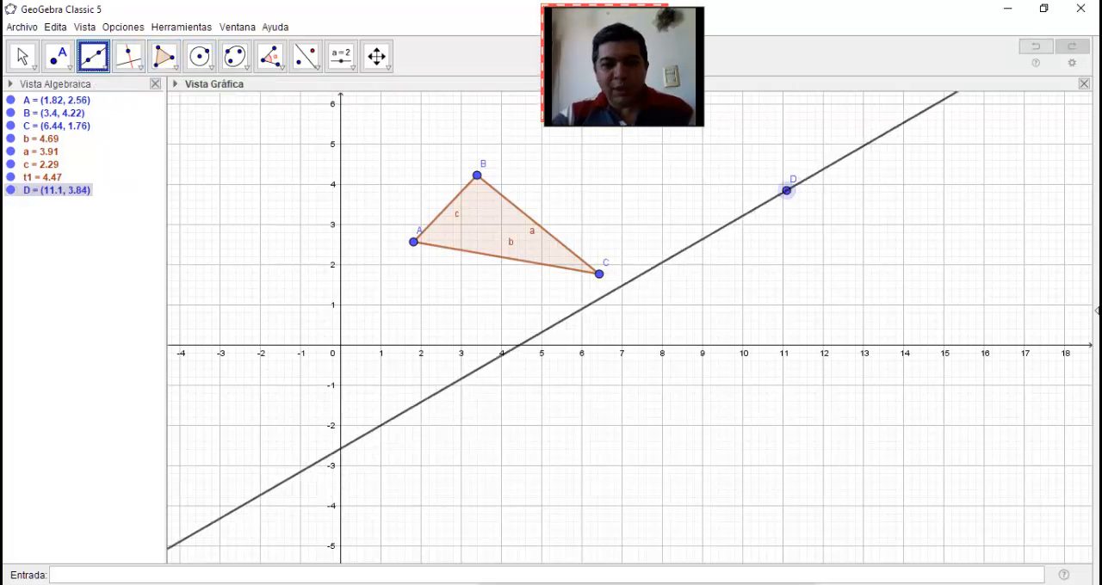
pyautogui.click(568, 318)
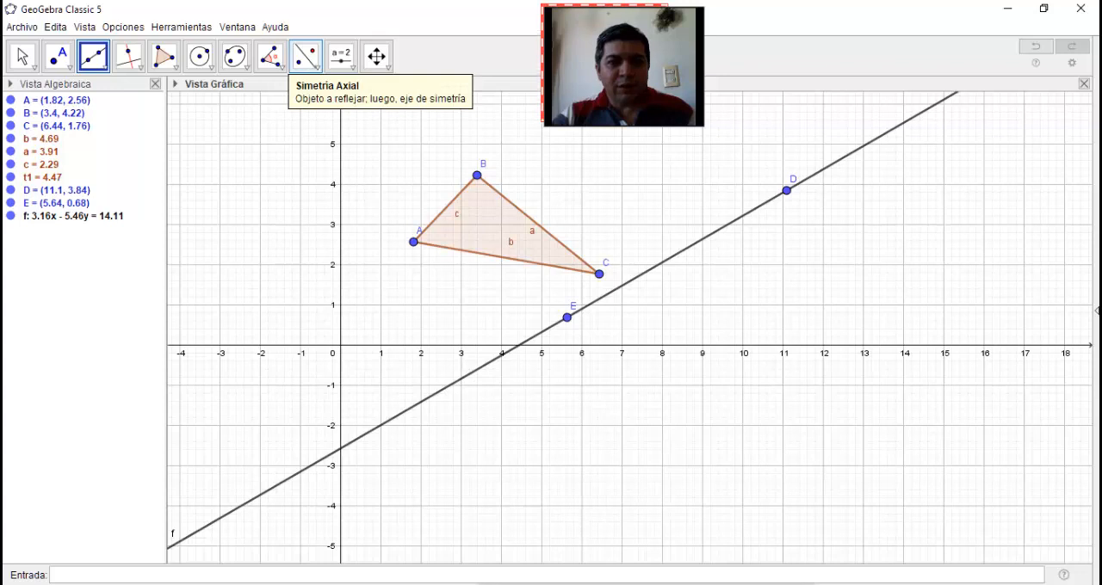
# Reflect triangle ABC across the line through D and E using axial symmetry (Simetría Axial)
pyautogui.click(312, 62)
pyautogui.click(315, 65)
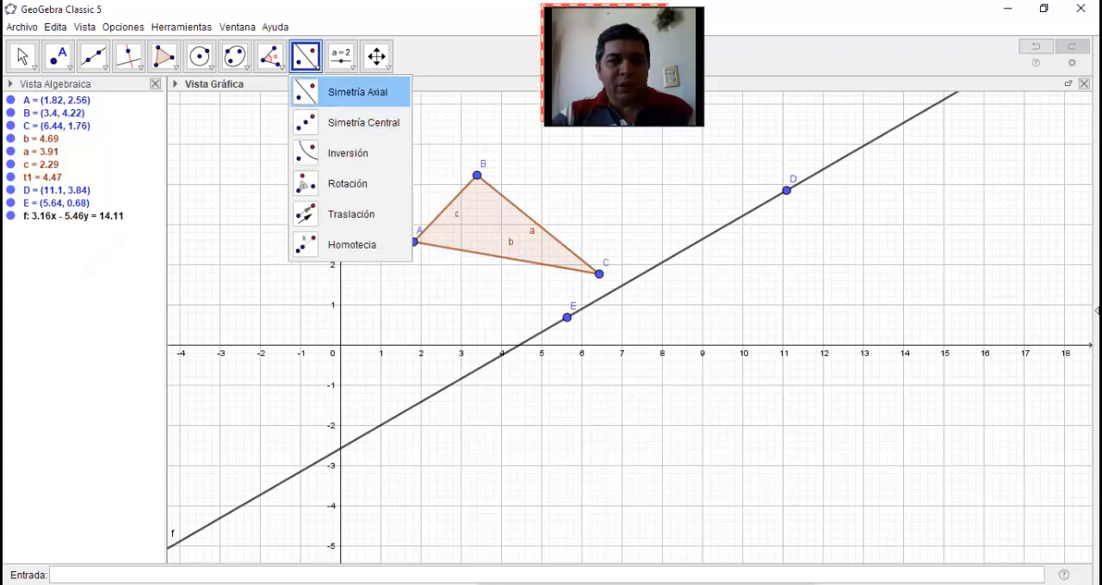
pyautogui.click(306, 60)
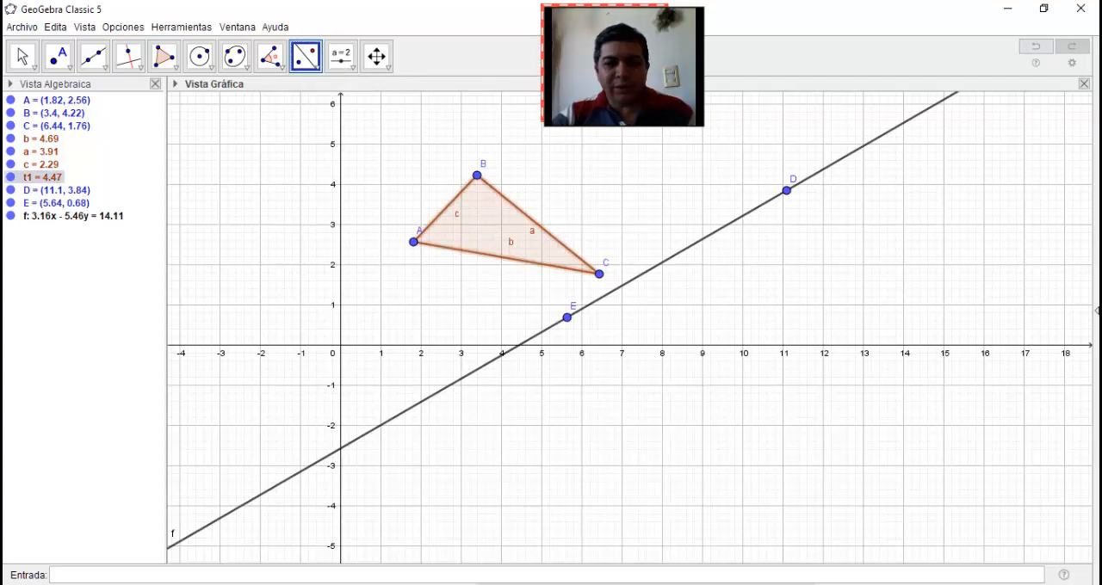
pyautogui.click(677, 254)
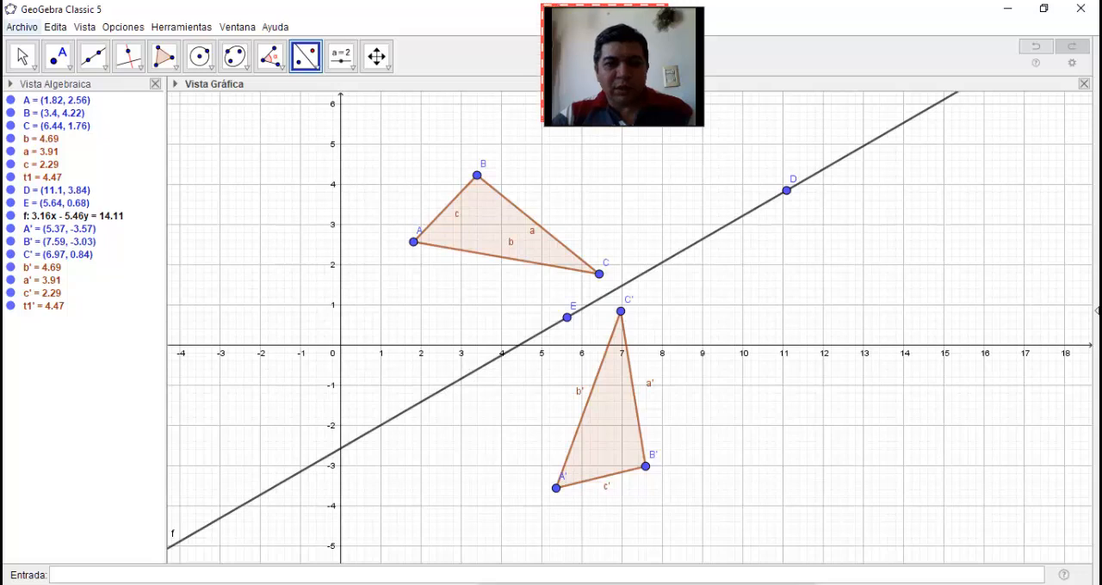
pyautogui.press('Escape')
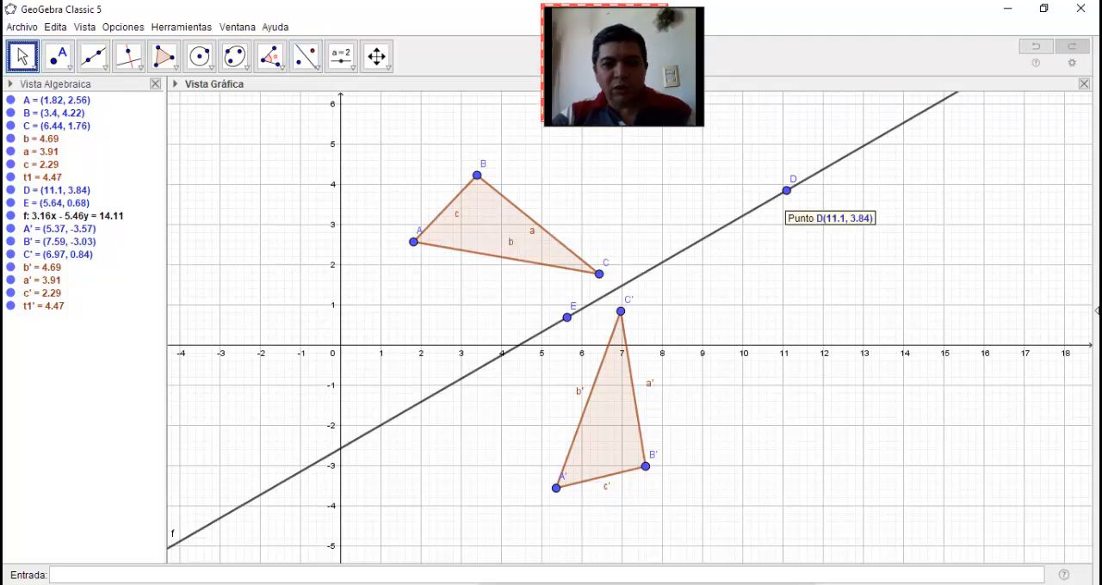
# Tilt the symmetry axis by moving D to about (11.32, 1.48), and shift the original triangle so A lies at about (2.3, 2.98)
pyautogui.moveTo(786, 190); pyautogui.dragTo(794, 285)
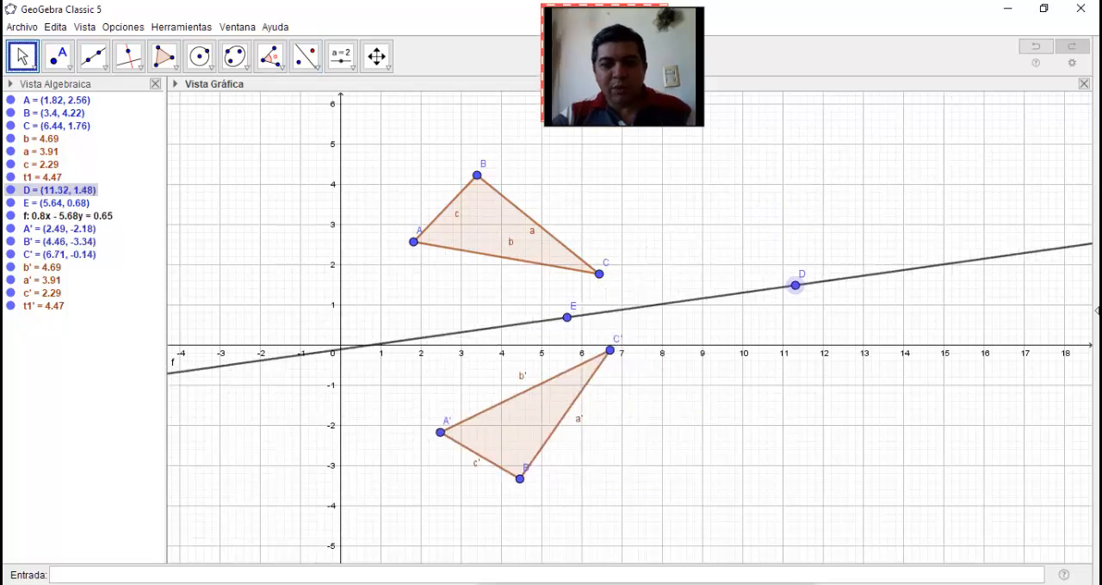
pyautogui.moveTo(499, 228)
pyautogui.mouseDown()
pyautogui.moveTo(501, 202)
pyautogui.moveTo(442, 130)
pyautogui.moveTo(480, 226)
pyautogui.mouseUp()
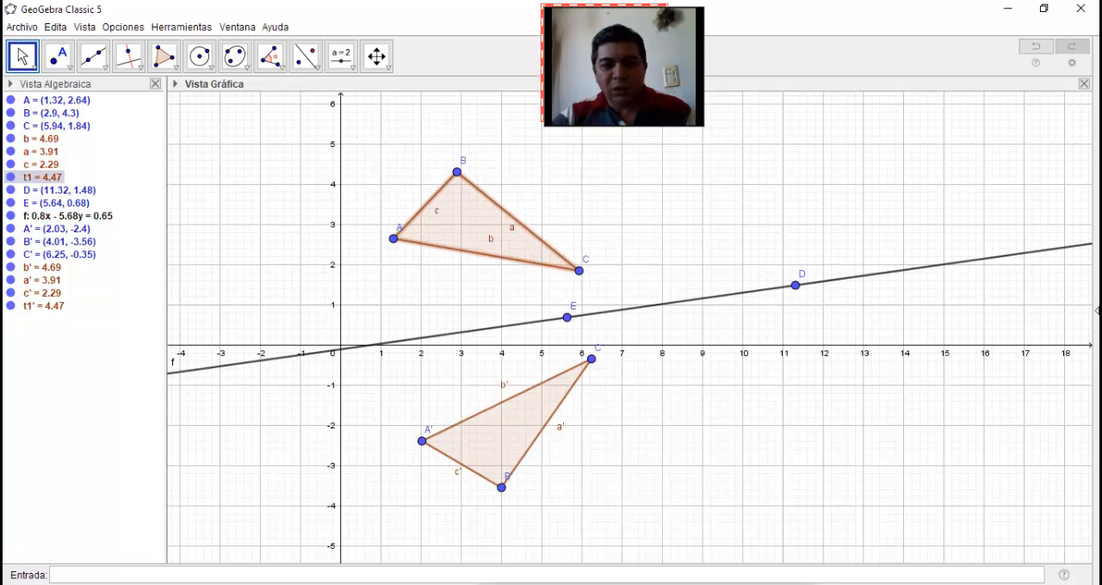
pyautogui.click(505, 424)
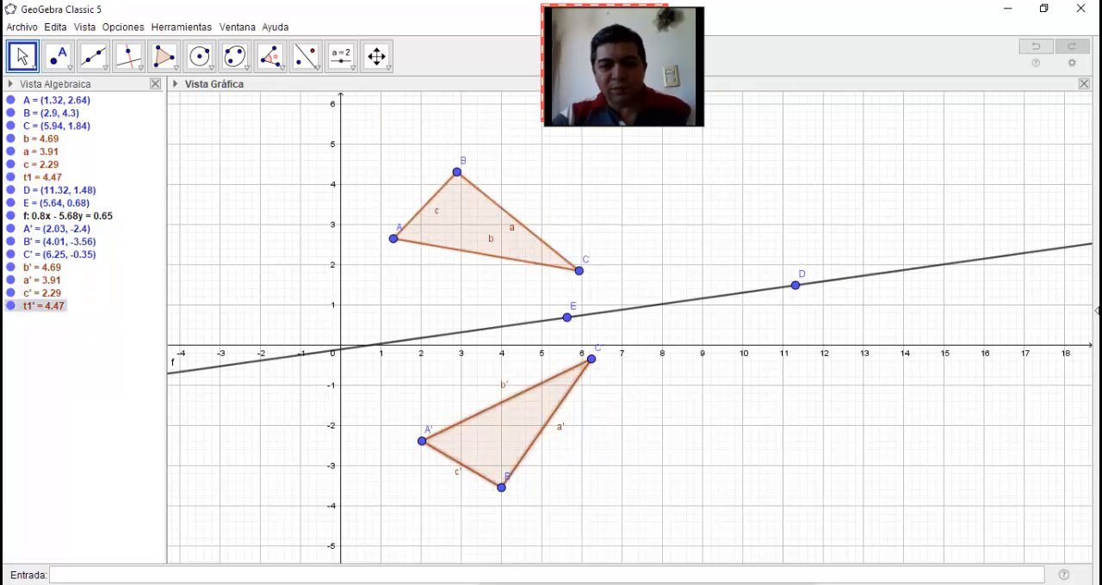
pyautogui.moveTo(491, 238); pyautogui.dragTo(451, 188)
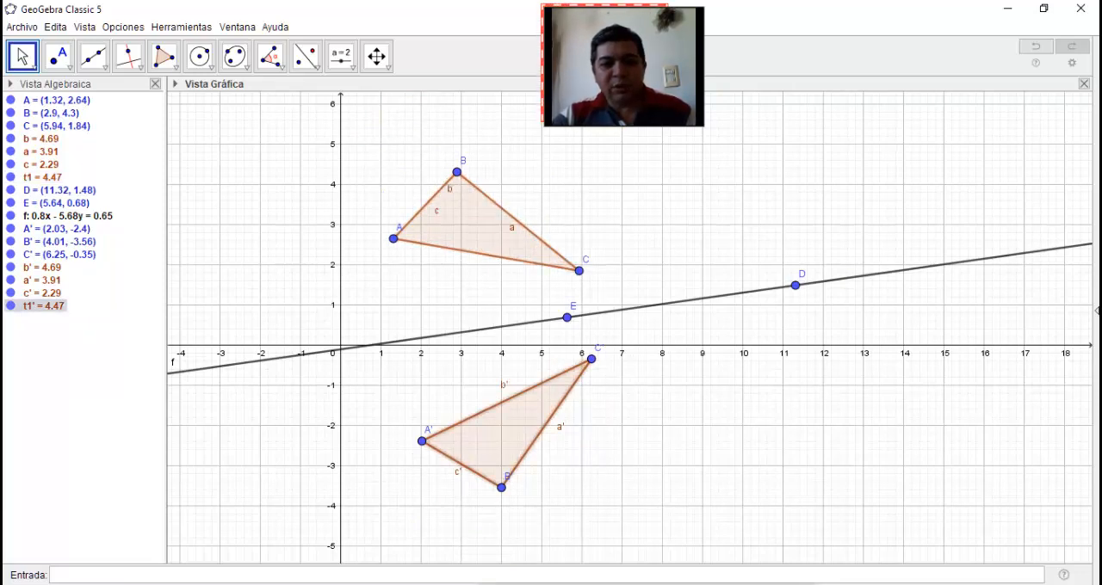
pyautogui.moveTo(476, 228); pyautogui.dragTo(516, 213)
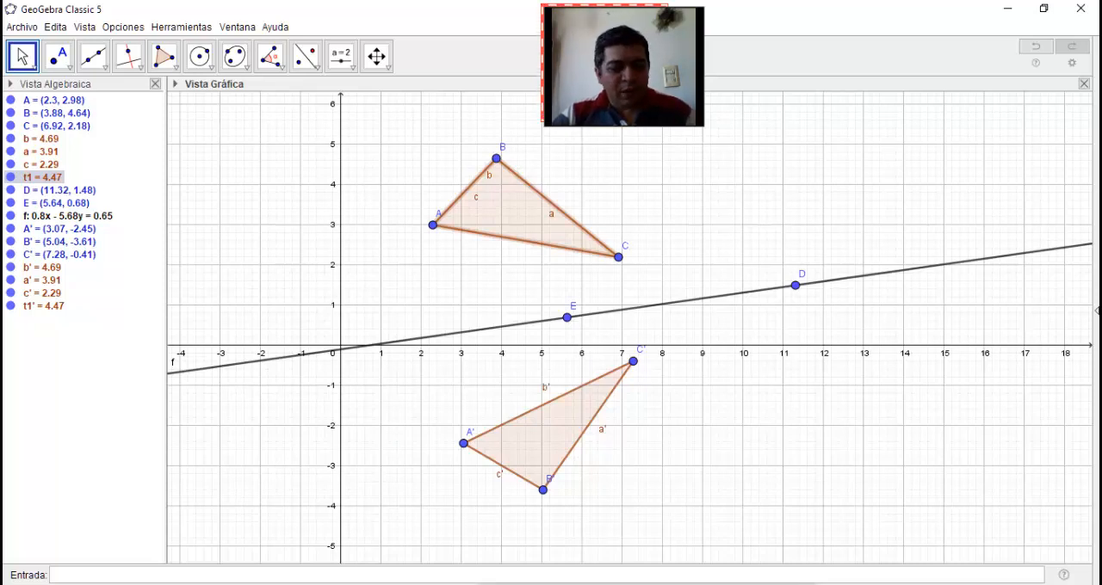
# Delete all objects of the axial symmetry construction
pyautogui.hotkey('ctrl', 'a')
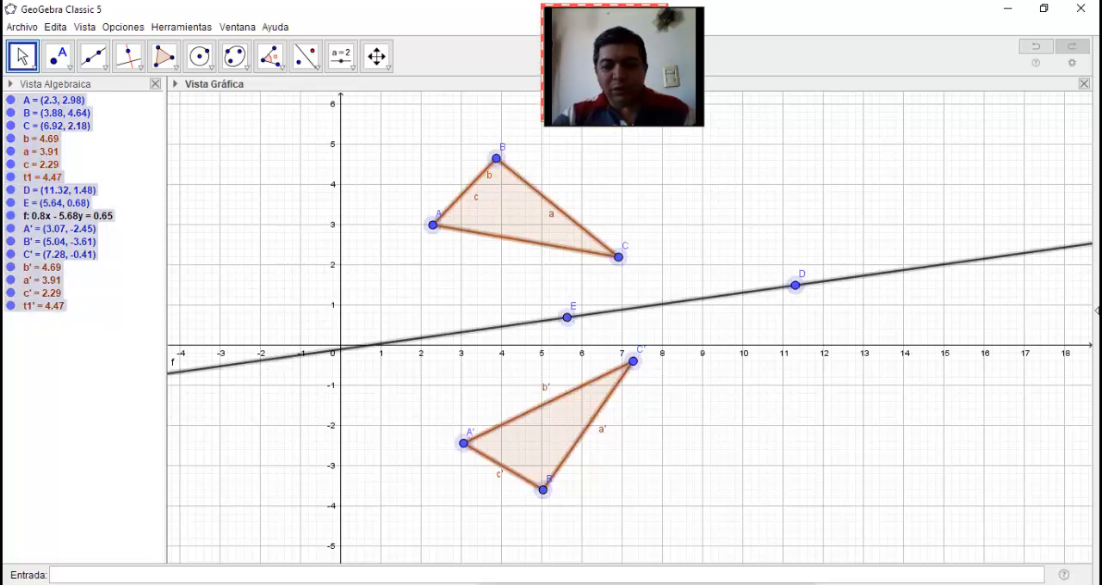
pyautogui.press('Delete')
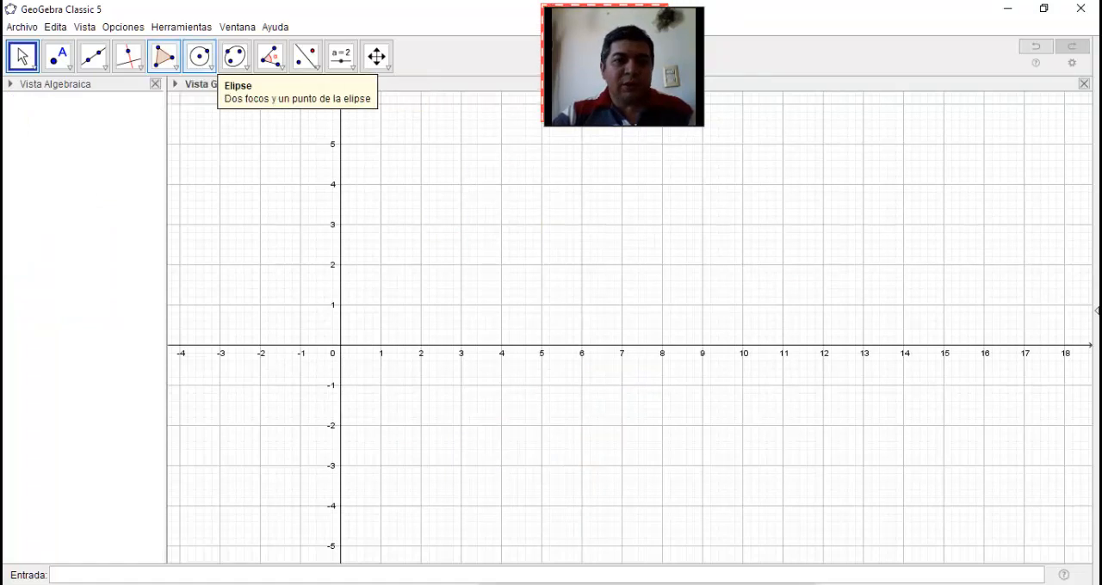
# Draw a quadrilateral ABCD with vertices at about (3.72, 1.62), (5.7, 3.38), (8.6, 1.74) and (5.92, 0.58)
pyautogui.click(315, 66)
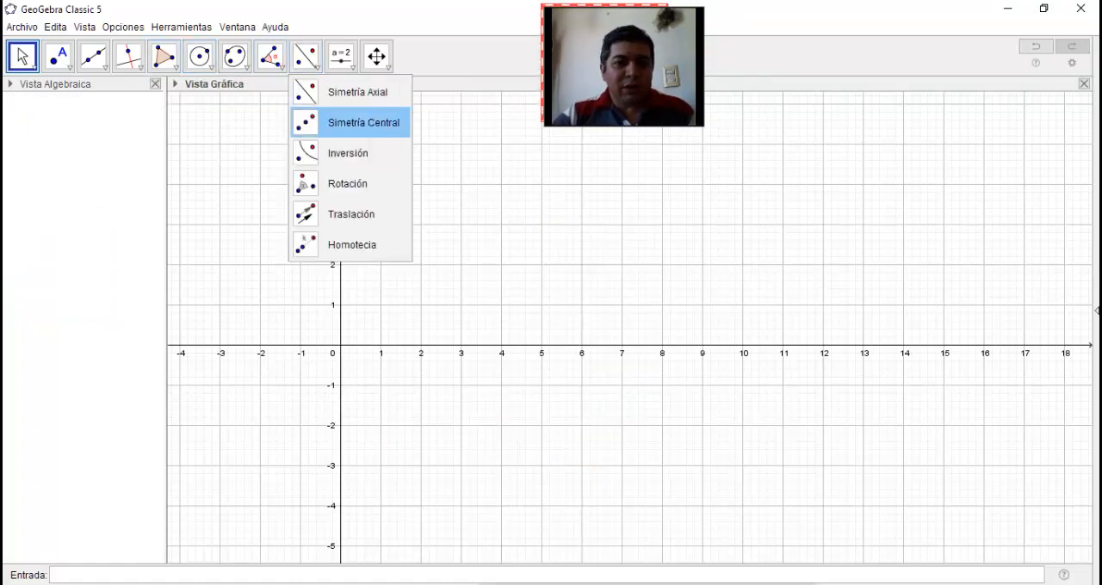
pyautogui.click(361, 122)
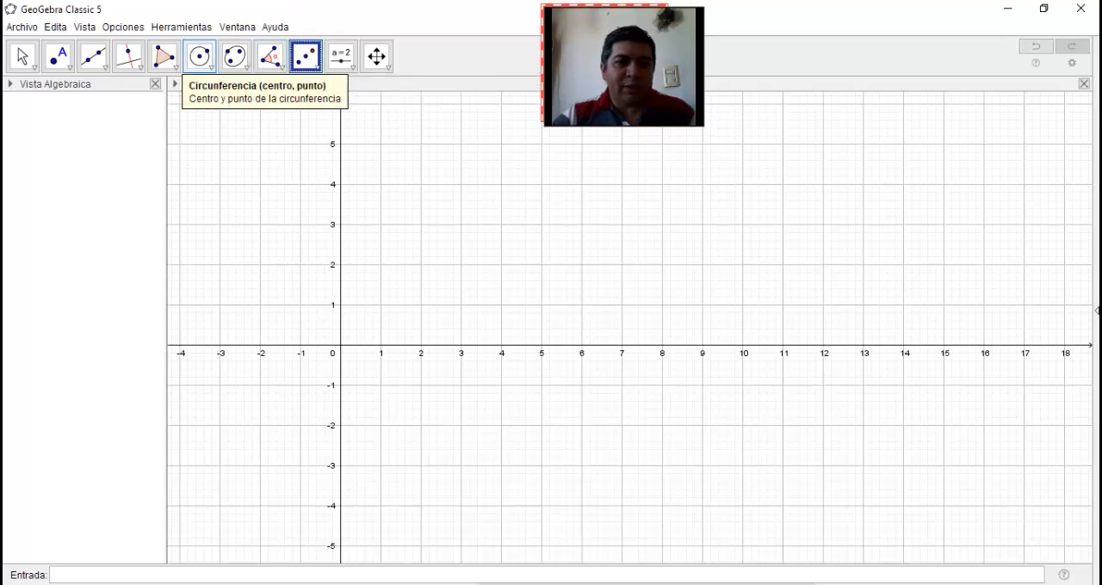
pyautogui.click(174, 66)
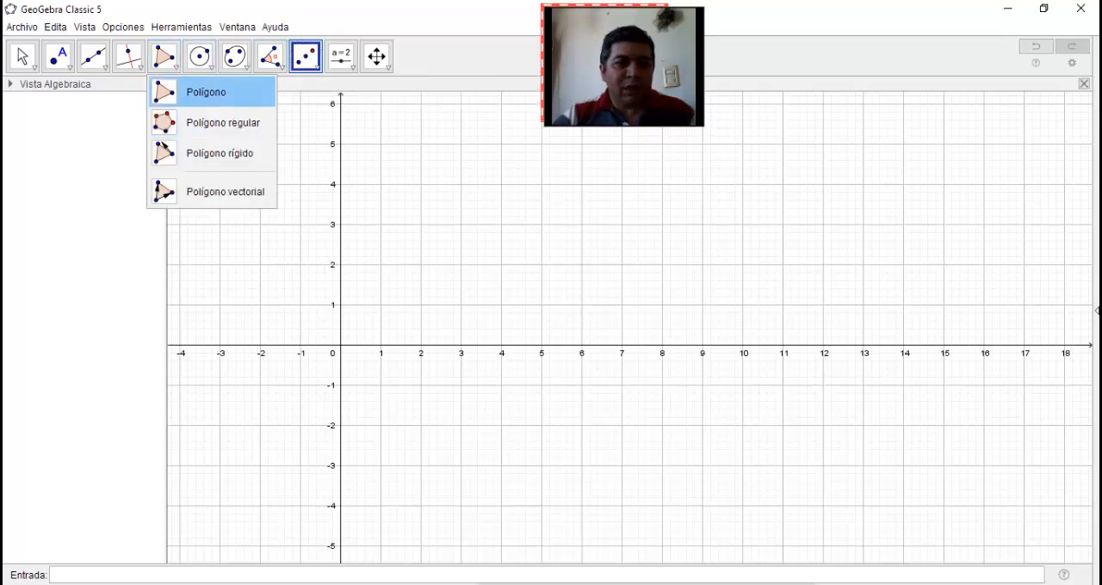
pyautogui.click(205, 93)
pyautogui.click(490, 280)
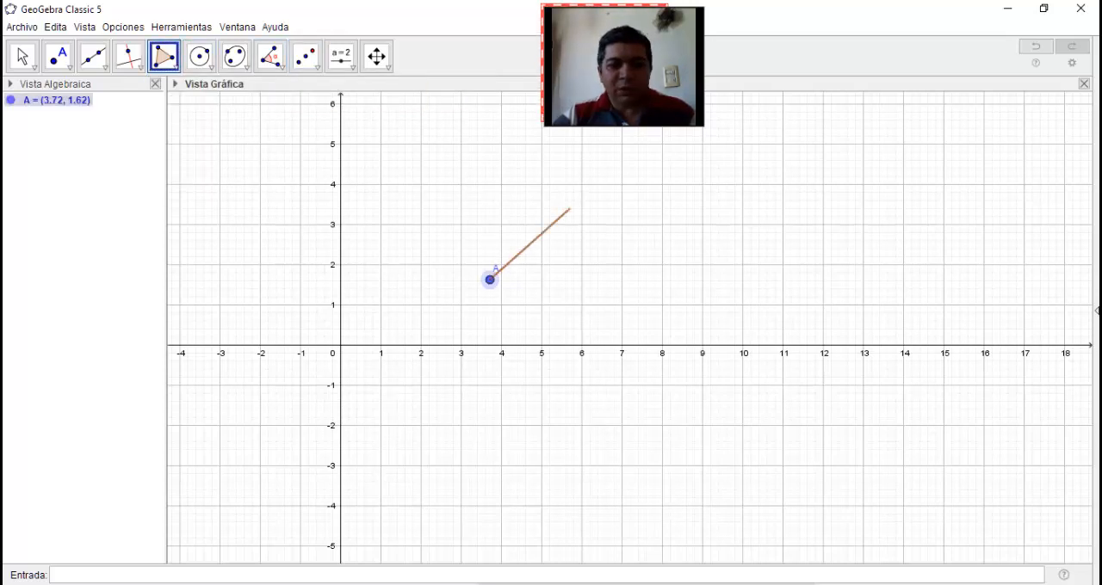
pyautogui.click(569, 209)
pyautogui.click(686, 275)
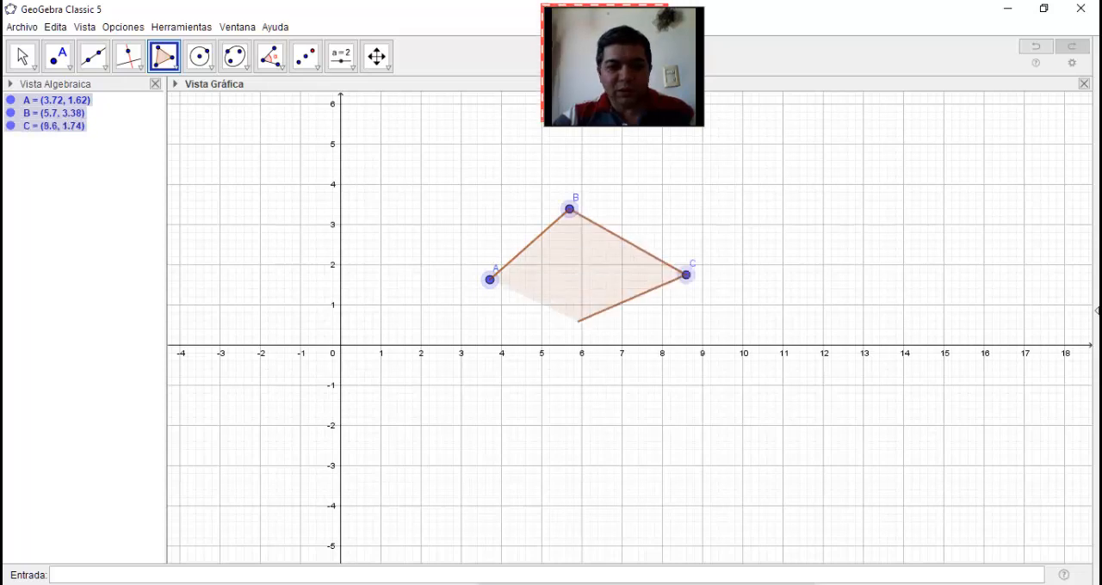
pyautogui.click(579, 322)
pyautogui.click(490, 280)
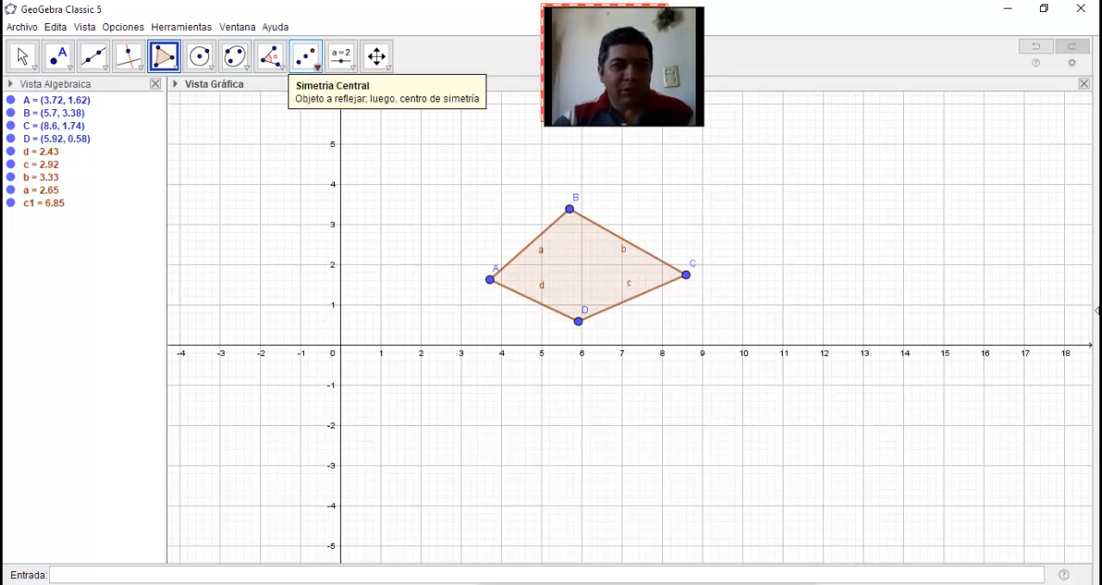
# Place a point at about (11.78, 2.74) and reflect the quadrilateral through it using central symmetry (Simetría Central)
pyautogui.click(57, 56)
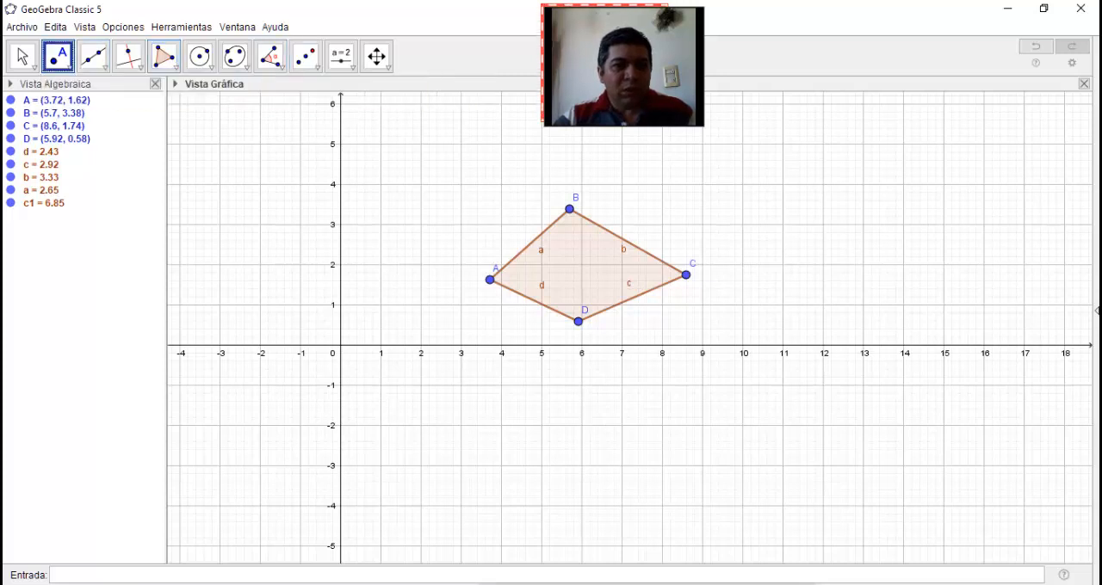
pyautogui.click(813, 234)
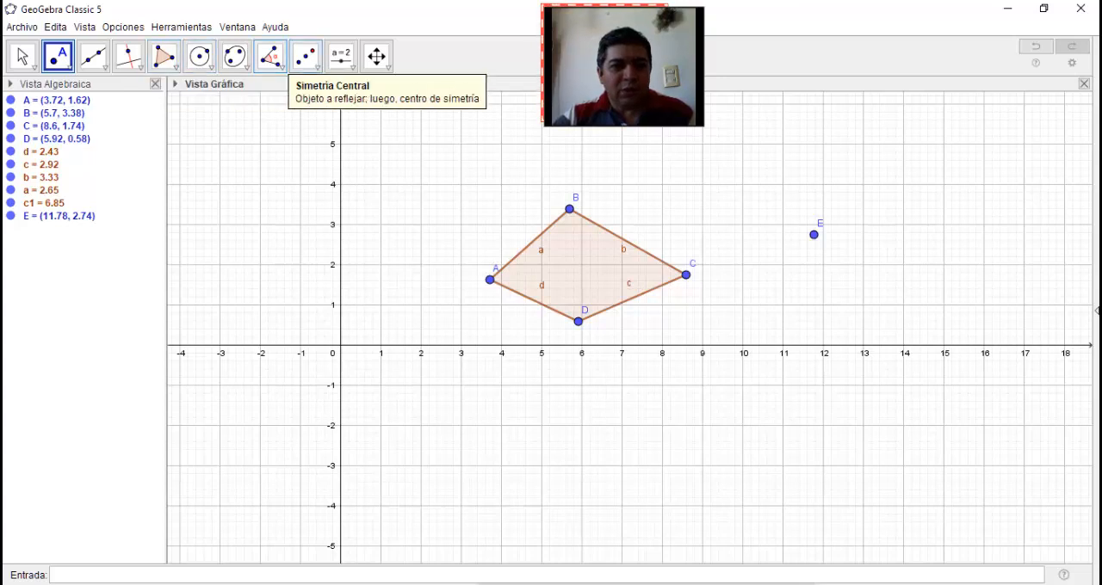
pyautogui.click(306, 57)
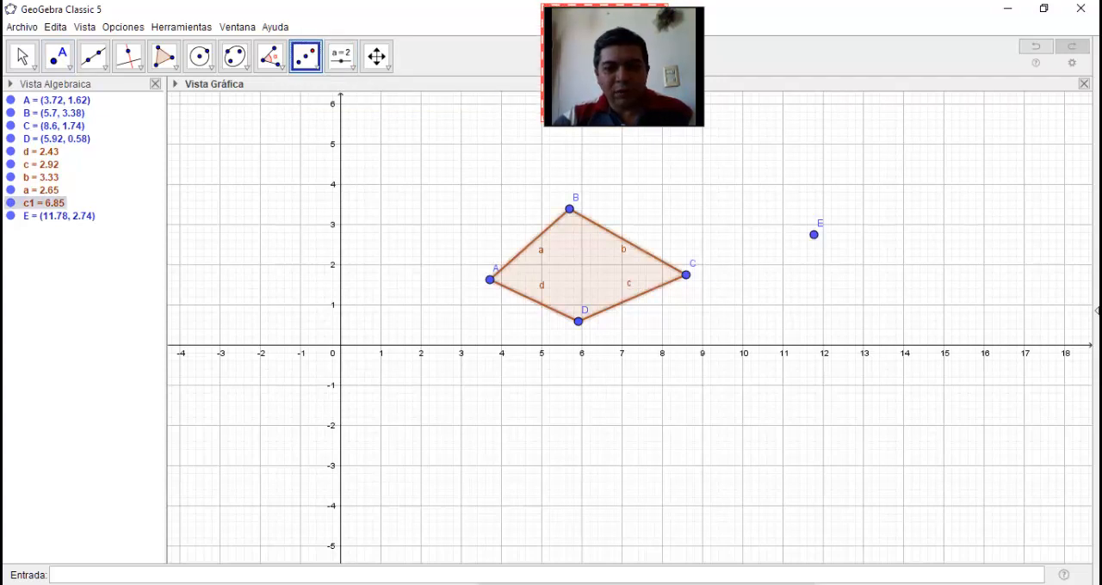
pyautogui.click(813, 234)
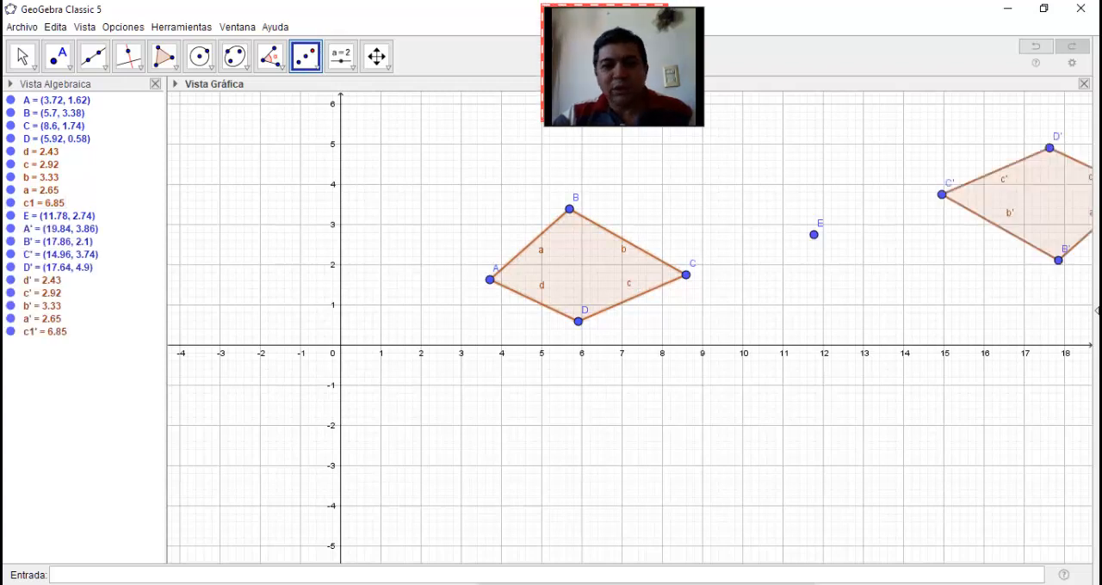
# Move the original quadrilateral so A lies at about (6.02, 1.72), and move symmetry centre E to about (3.88, 0.84)
pyautogui.click(22, 57)
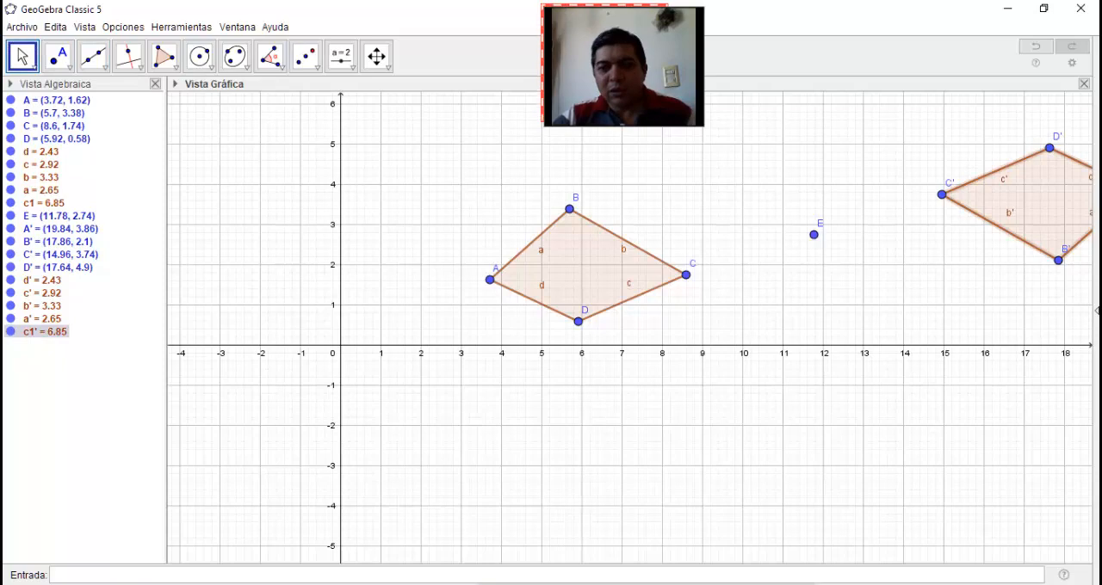
pyautogui.moveTo(586, 267); pyautogui.dragTo(627, 310)
pyautogui.moveTo(680, 263); pyautogui.dragTo(681, 263)
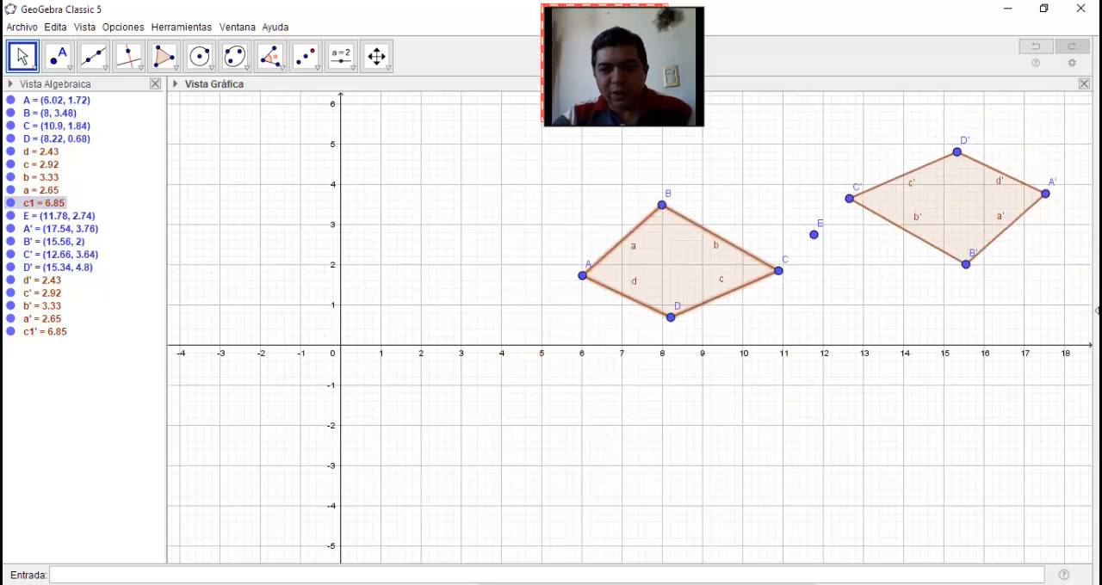
pyautogui.moveTo(814, 234); pyautogui.dragTo(496, 311)
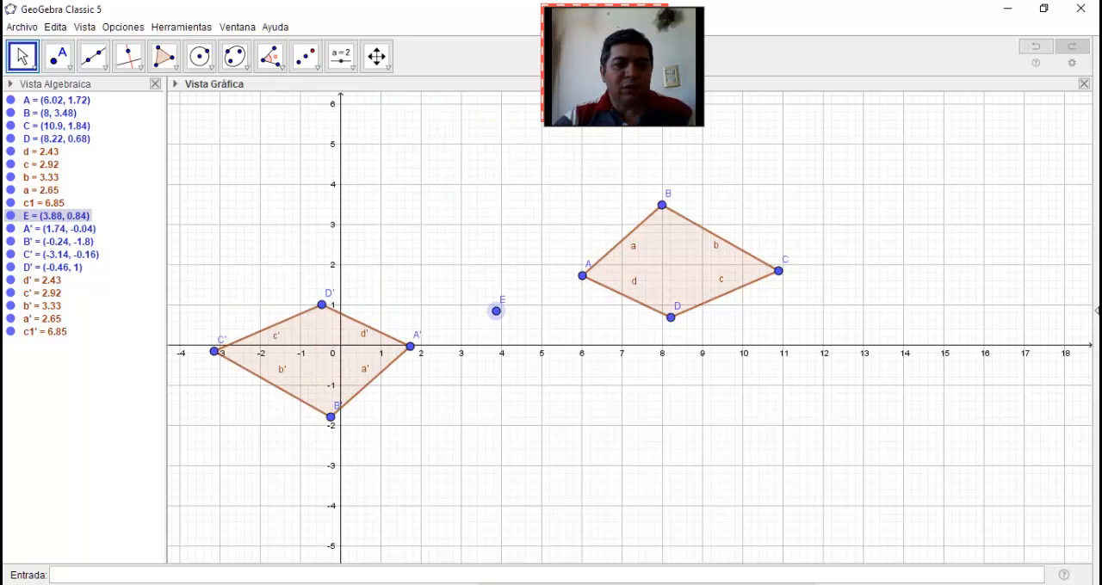
pyautogui.click(315, 360)
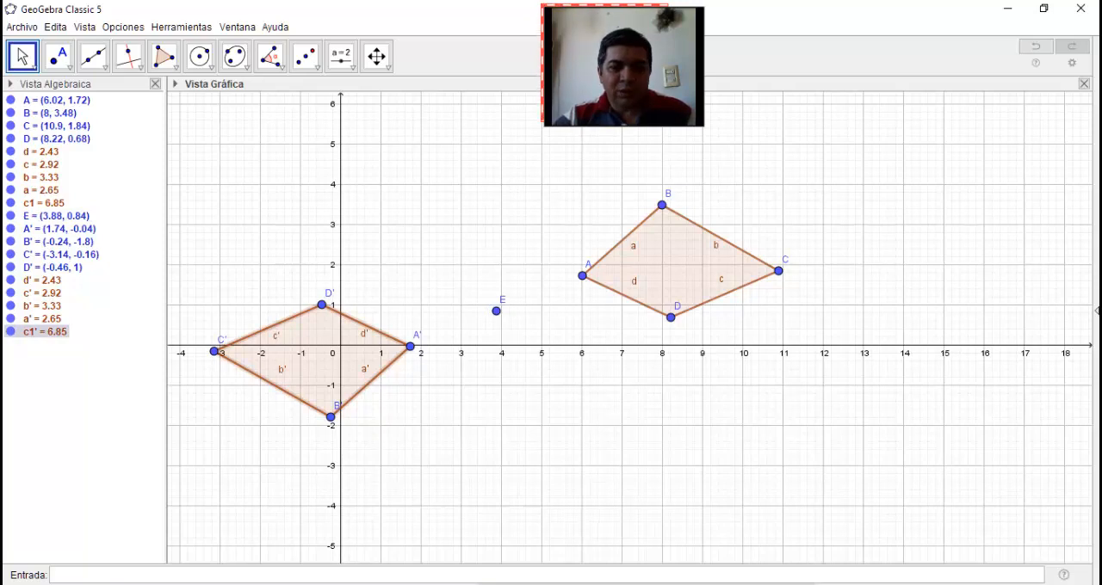
# Move the original quadrilateral so A lies at about (0.02, -2.44), and delete all objects of the central symmetry construction
pyautogui.moveTo(680, 265); pyautogui.dragTo(440, 432)
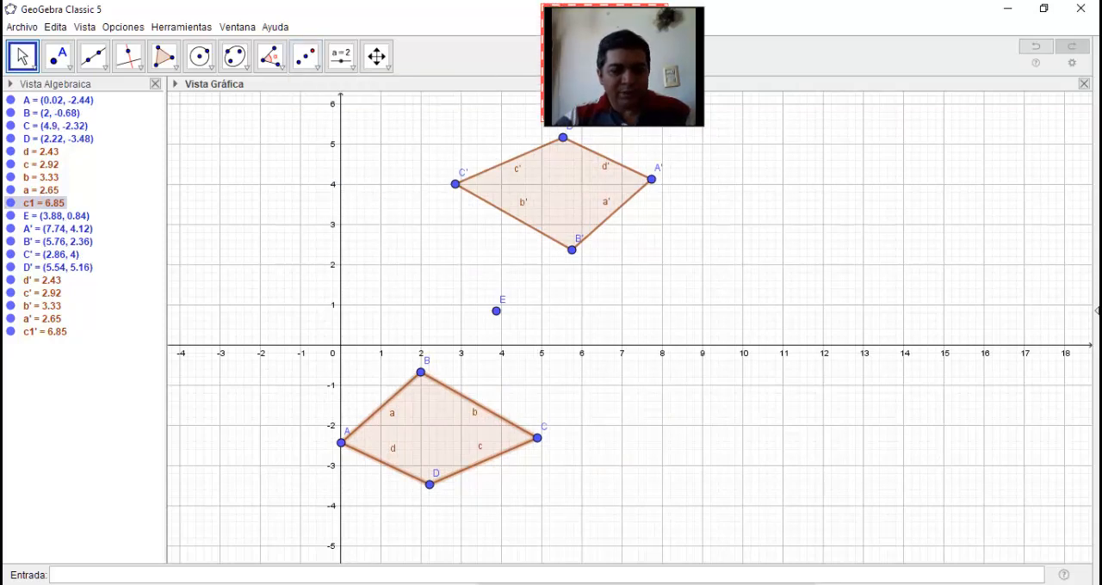
pyautogui.hotkey('ctrl', 'a')
pyautogui.press('Delete')
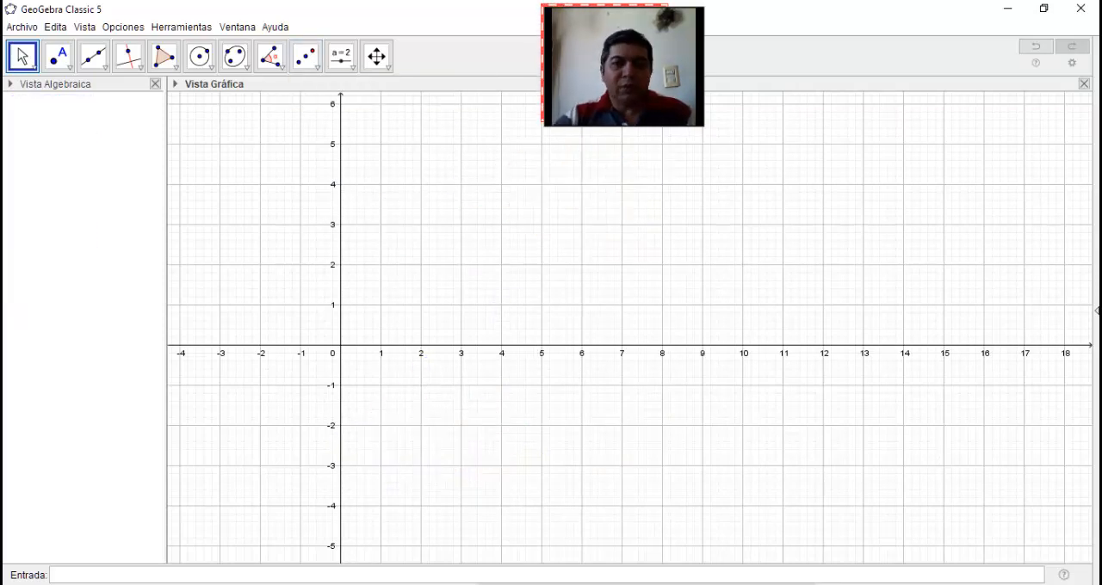
# Draw a circle with its centre at about (7.18, 2.34) passing through a point at about (8.94, 2.82)
pyautogui.click(306, 57)
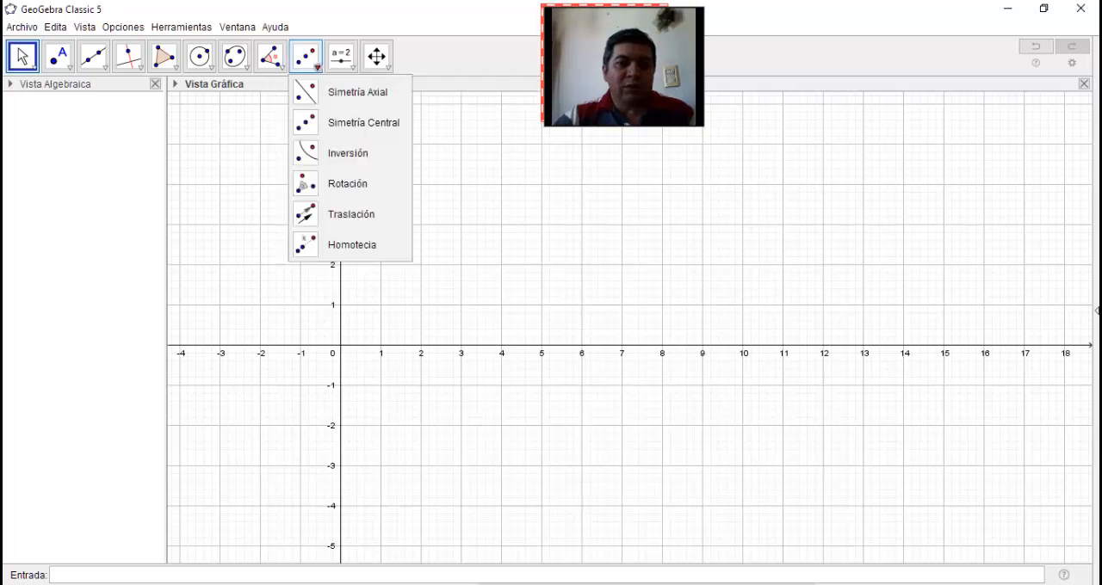
pyautogui.click(348, 154)
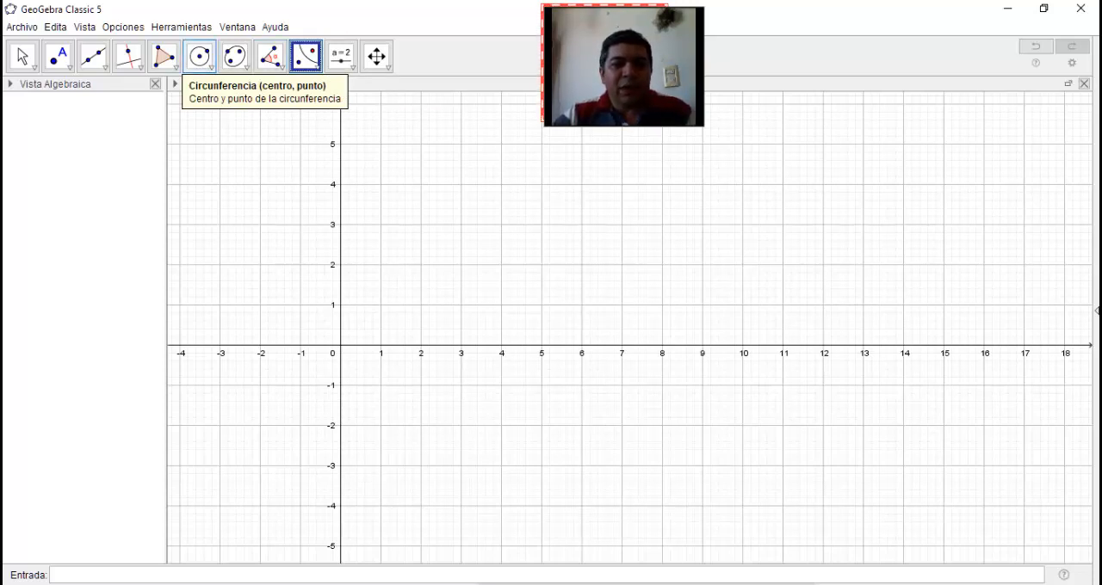
pyautogui.click(200, 56)
pyautogui.click(629, 250)
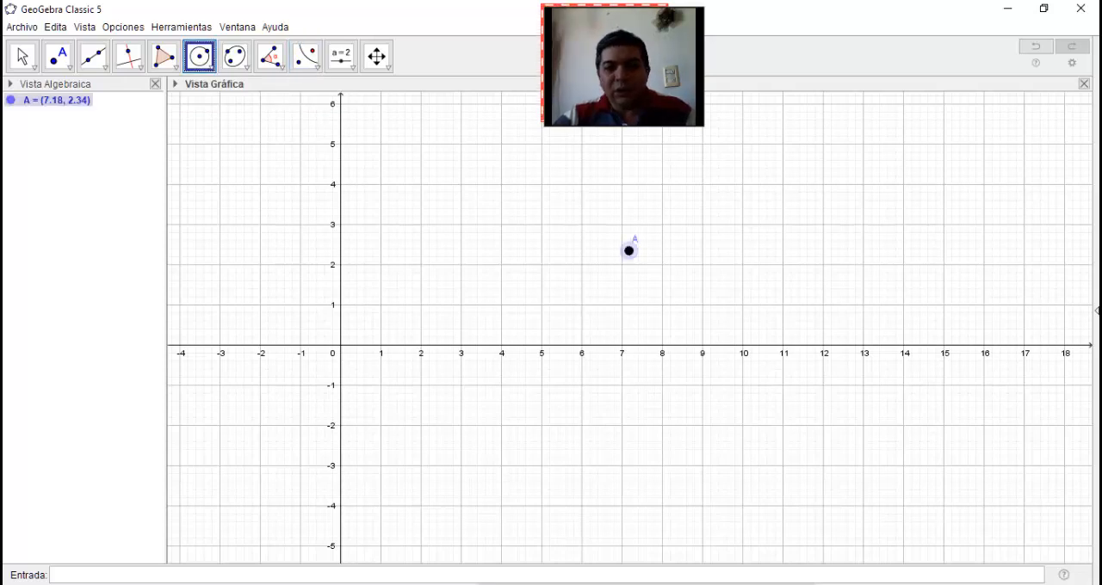
pyautogui.click(700, 232)
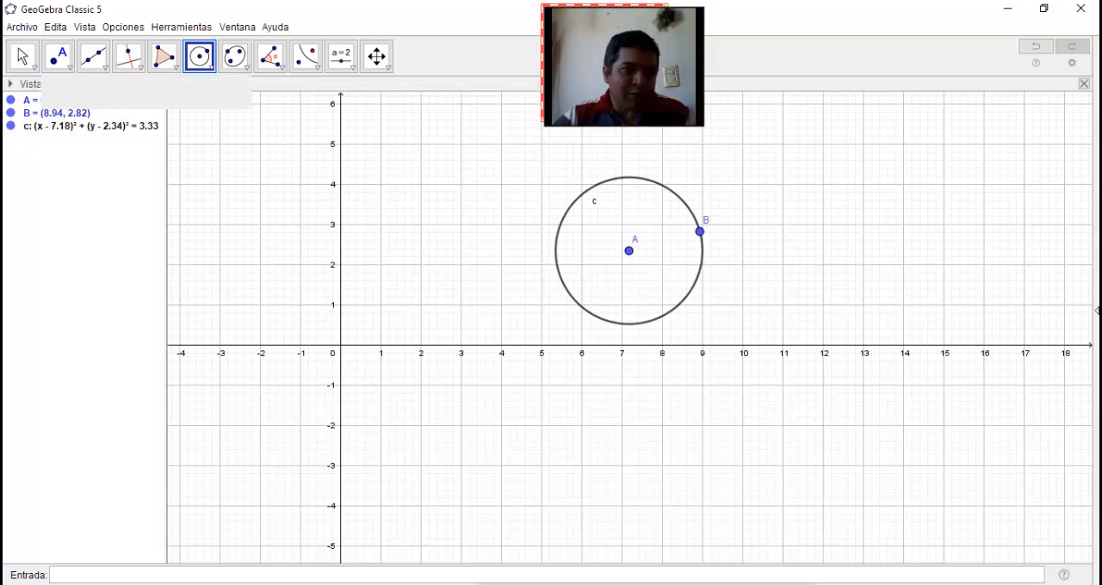
# Draw a triangle CDE beside the circle with vertices at about (1.18, 1.72), (3.24, 3) and (4.38, 0)
pyautogui.click(164, 56)
pyautogui.click(388, 275)
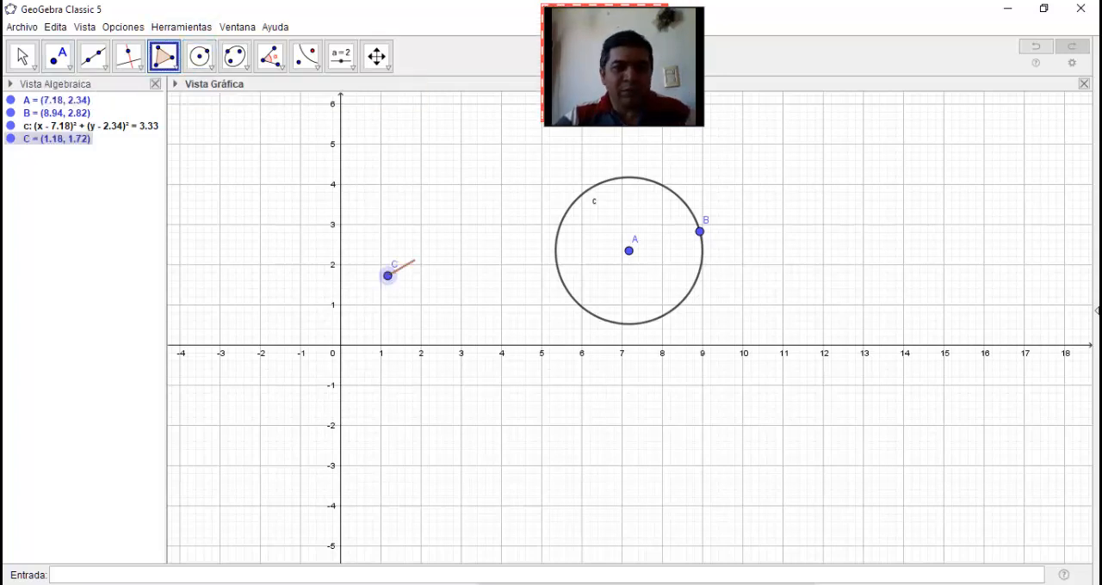
pyautogui.click(470, 225)
pyautogui.click(516, 344)
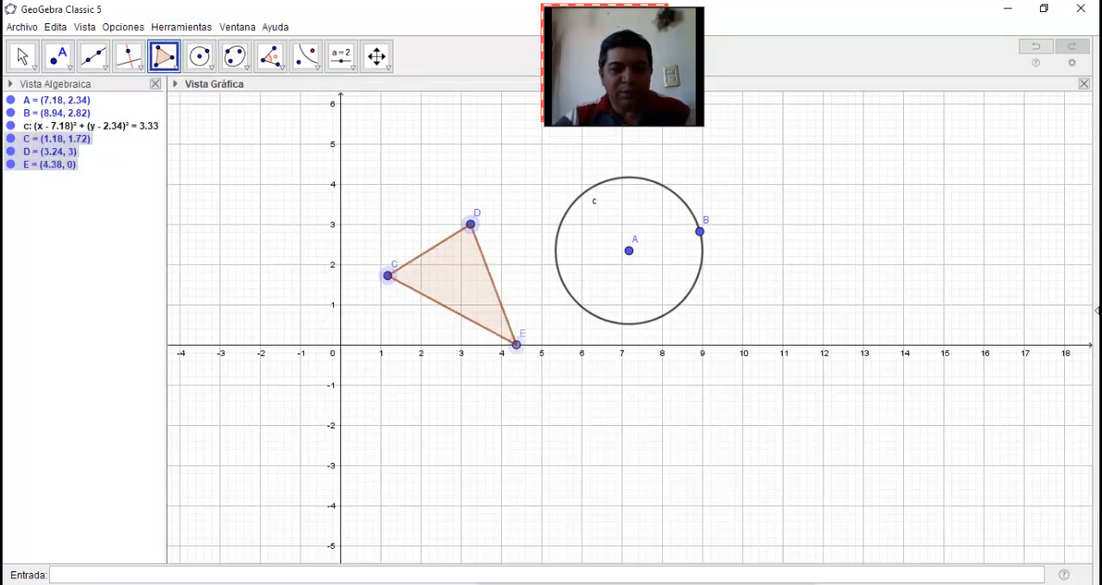
pyautogui.click(388, 276)
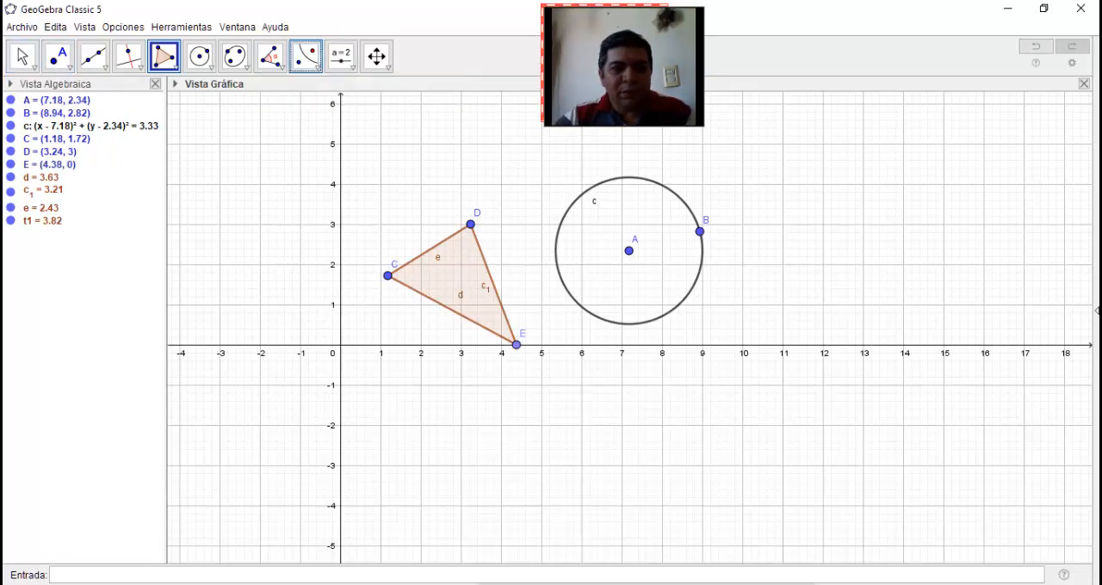
# Invert the triangle in the circle using Inversion (Inversión)
pyautogui.click(306, 56)
pyautogui.click(317, 65)
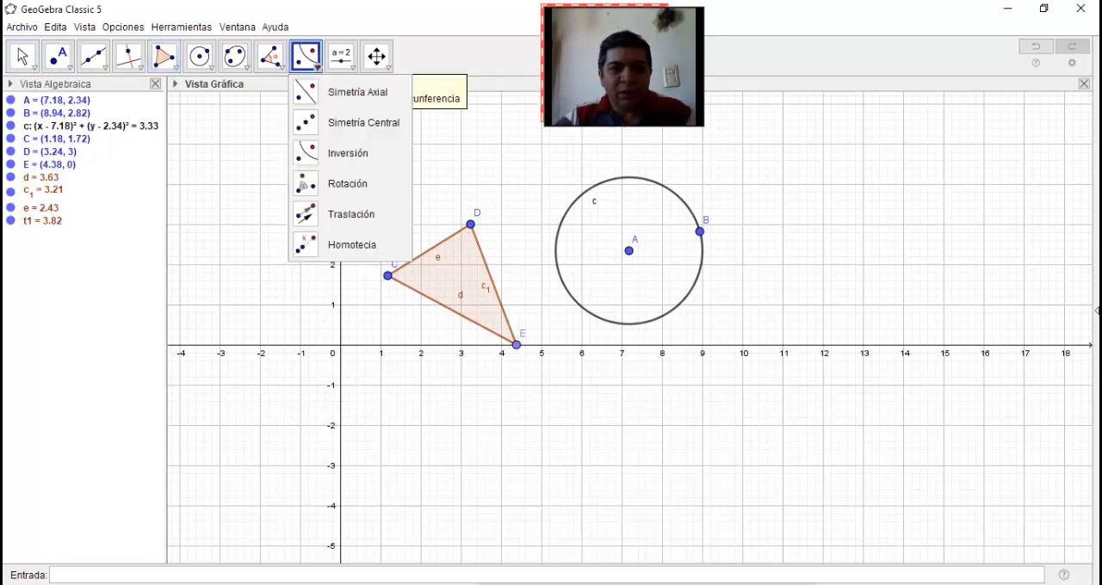
pyautogui.click(308, 58)
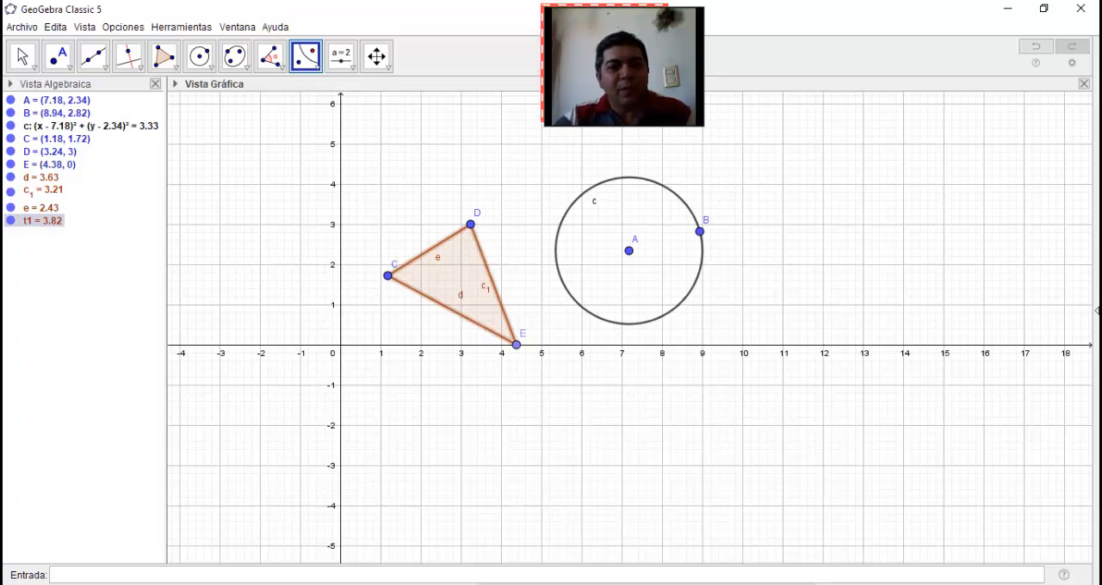
pyautogui.click(78, 126)
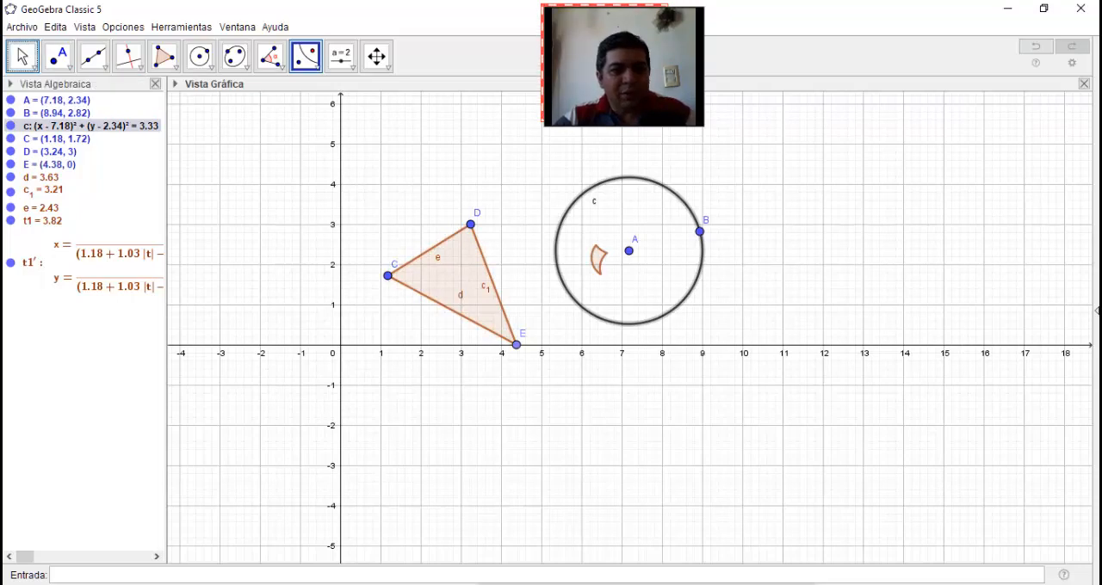
# Move the triangle so C lies at about (0.34, 3.24), and move the circle's centre A to about (7, 2)
pyautogui.click(32, 65)
pyautogui.moveTo(628, 251); pyautogui.dragTo(614, 268)
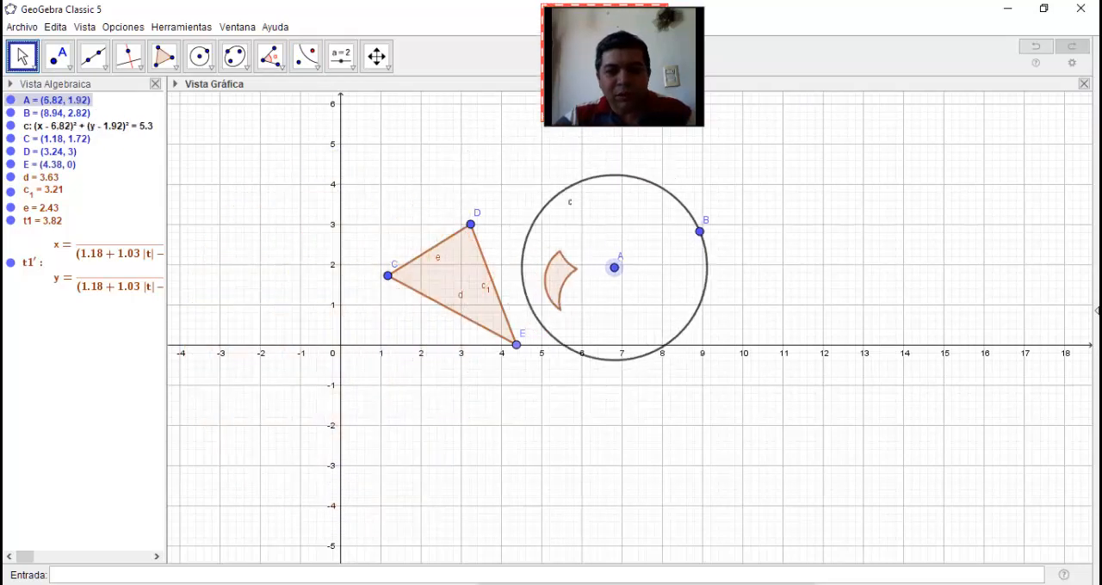
pyautogui.moveTo(456, 282); pyautogui.dragTo(412, 223)
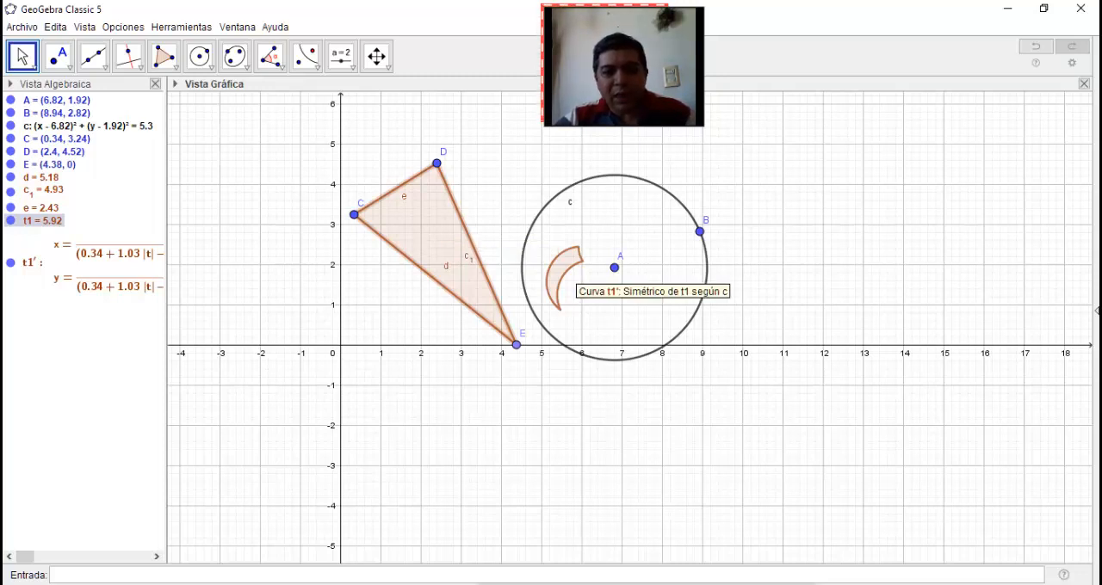
pyautogui.moveTo(615, 268)
pyautogui.mouseDown()
pyautogui.moveTo(644, 278)
pyautogui.moveTo(593, 258)
pyautogui.moveTo(621, 265)
pyautogui.mouseUp()
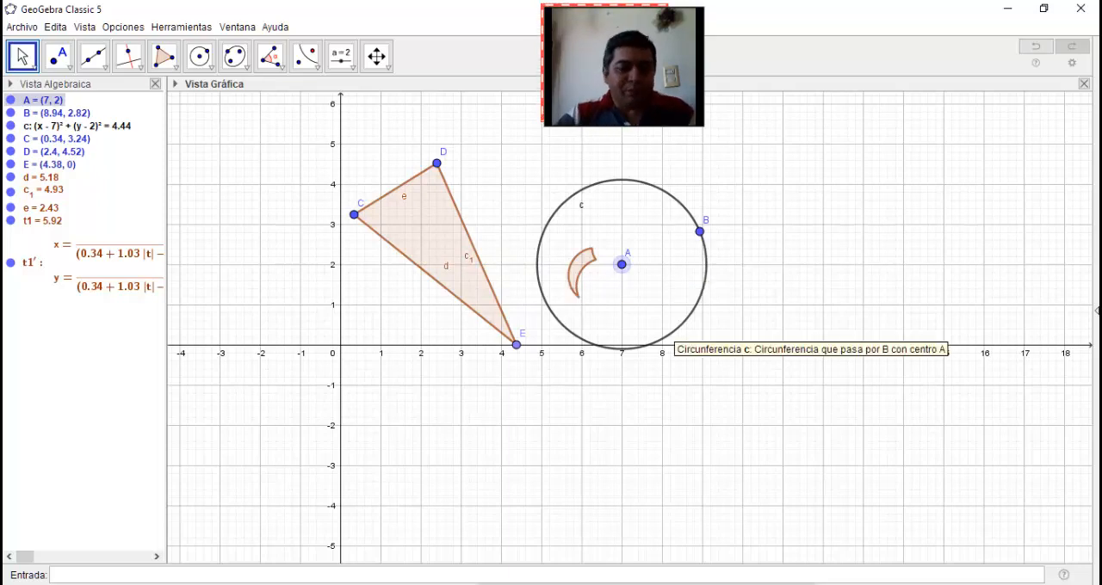
# Delete all objects of the inversion construction and activate the Rotation (Rotación) tool
pyautogui.hotkey('ctrl', 'a')
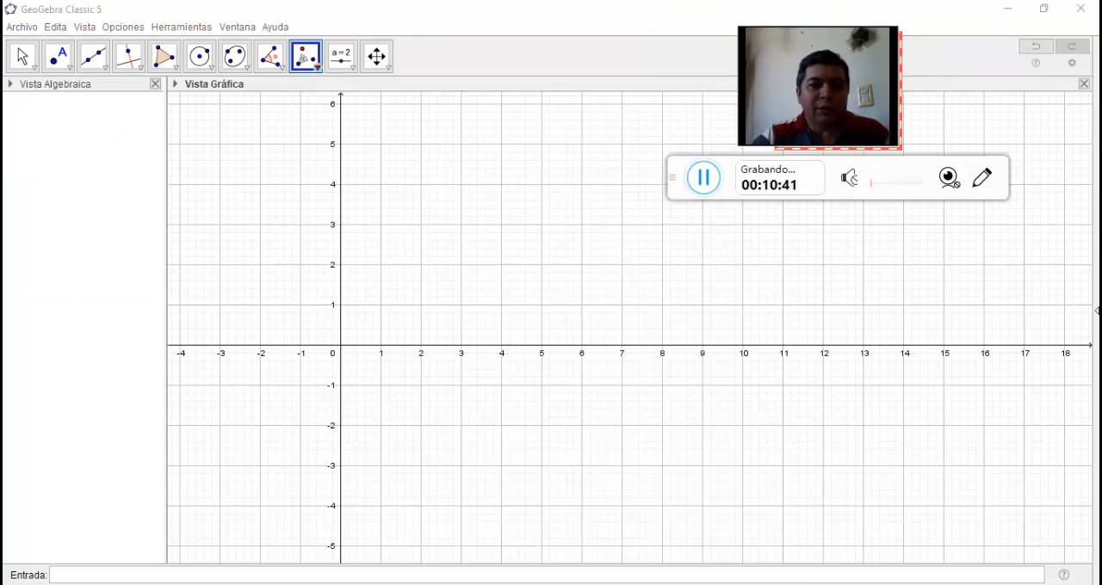
pyautogui.click(316, 66)
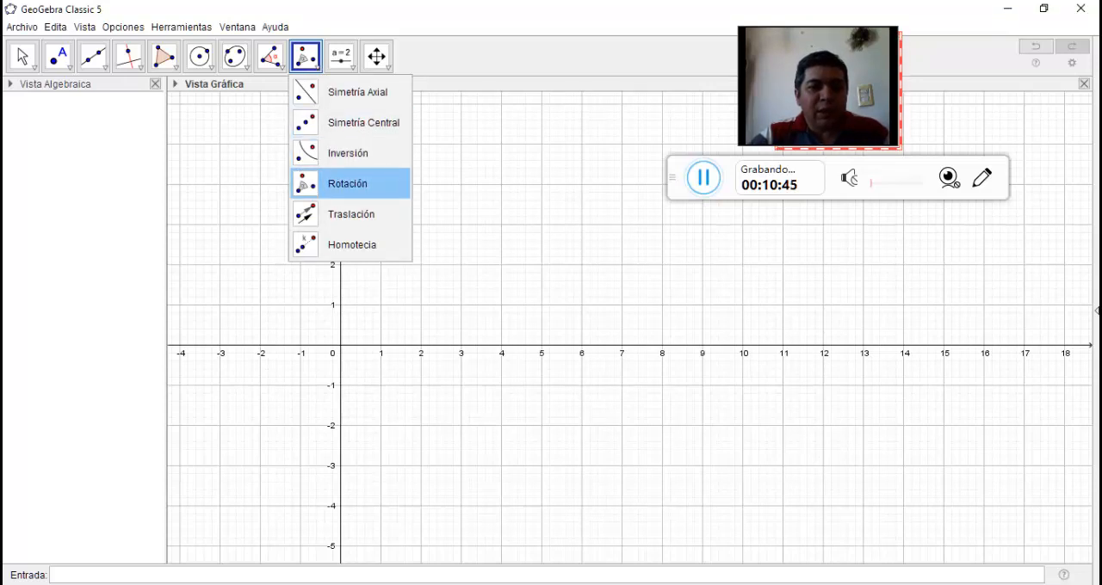
pyautogui.click(348, 183)
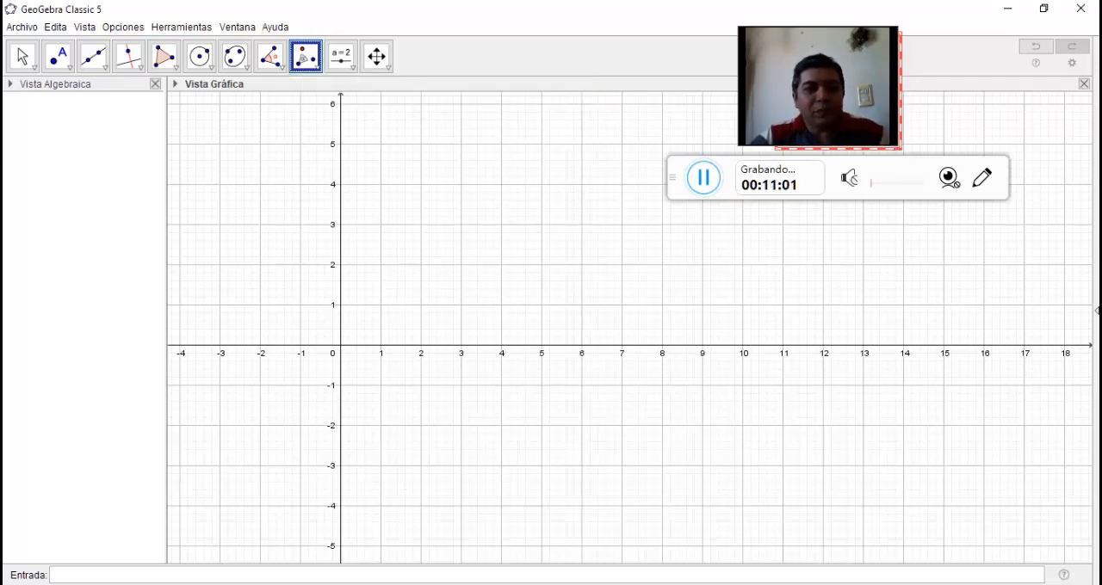
# Draw a triangle ABC with vertices at about (1.62, 1.58), (3.7, 3.46) and (5.82, 1.38)
pyautogui.click(164, 56)
pyautogui.click(405, 281)
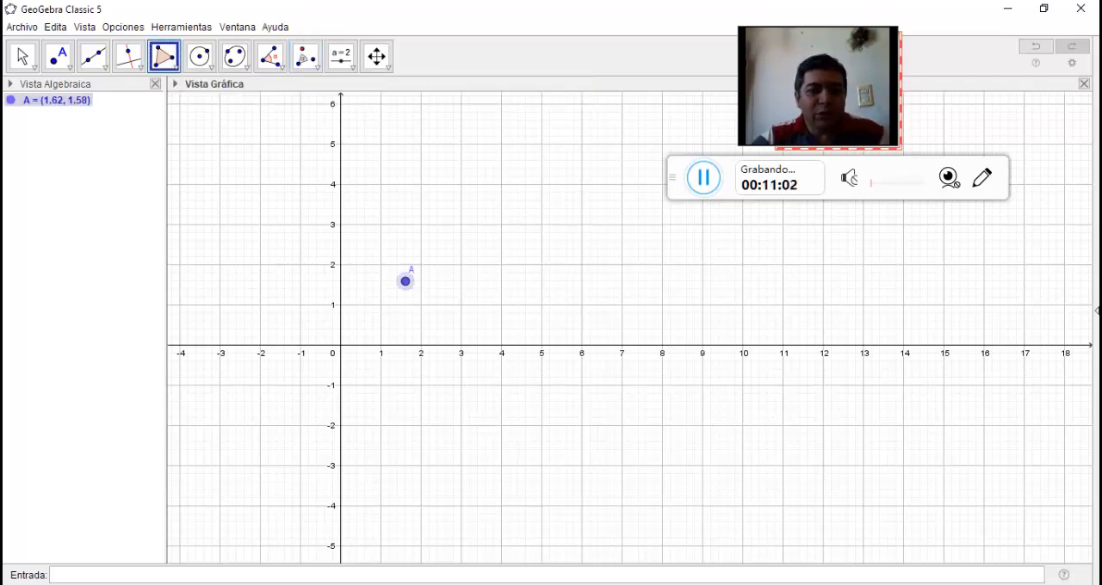
pyautogui.click(489, 207)
pyautogui.click(575, 289)
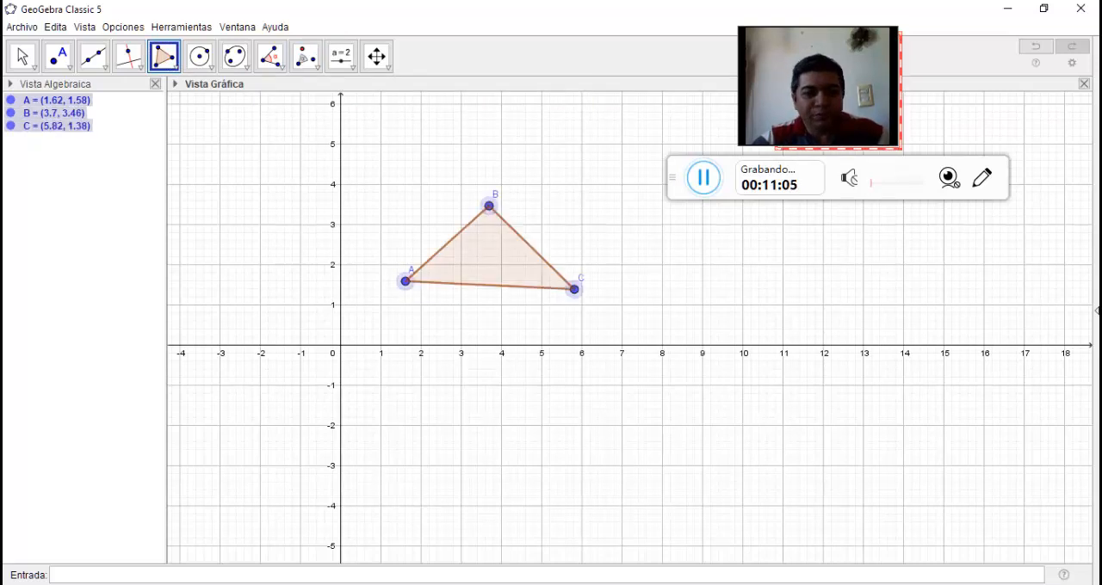
pyautogui.click(406, 282)
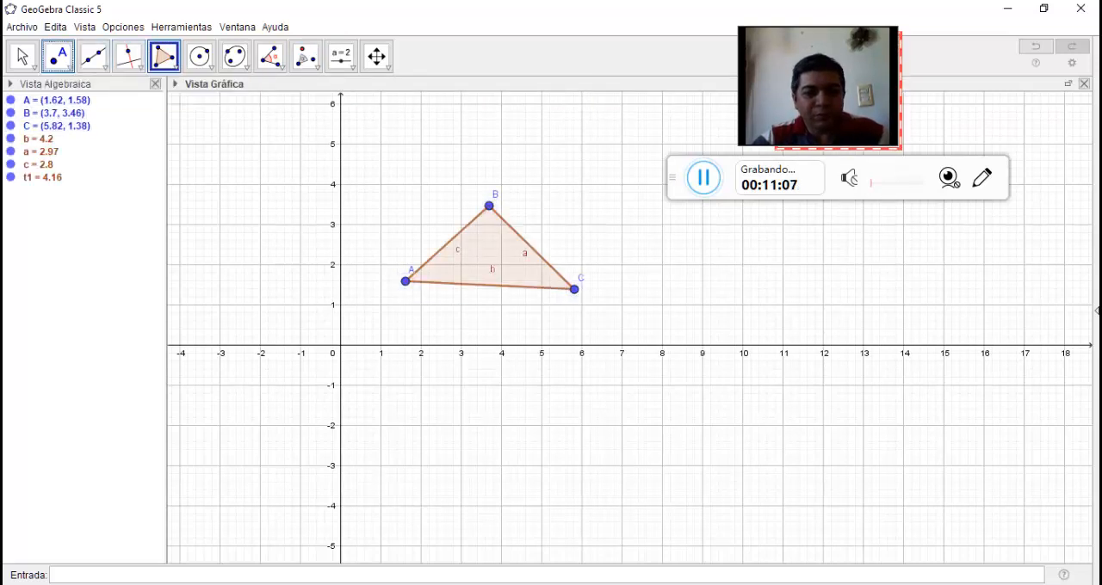
# Place a point at about (7.72, 1.48) and rotate the triangle 45° counterclockwise (sentido antihorario) around it
pyautogui.click(58, 56)
pyautogui.click(650, 285)
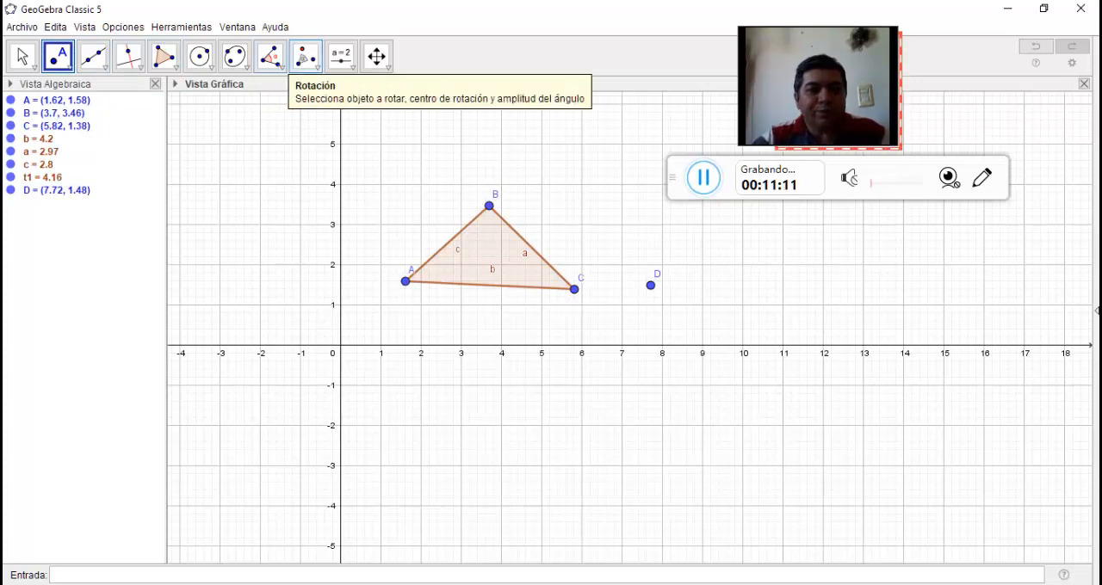
pyautogui.click(306, 56)
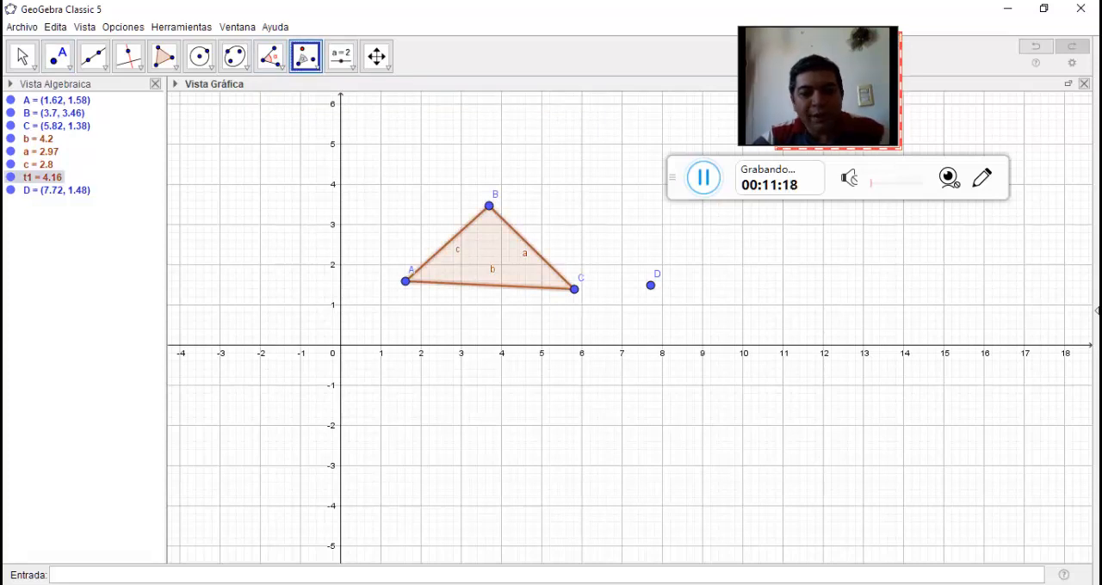
pyautogui.click(651, 285)
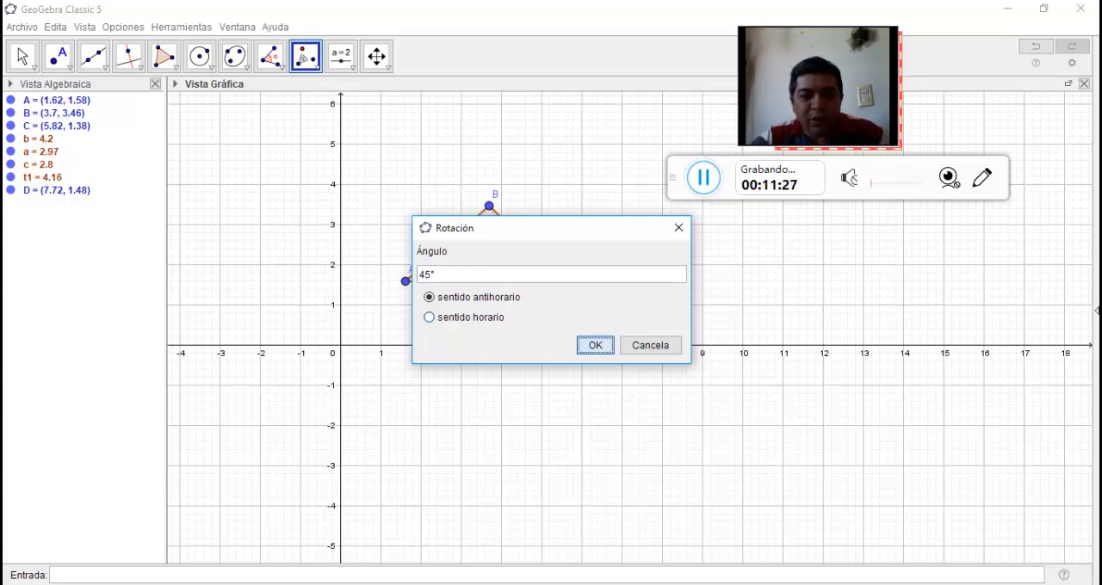
pyautogui.click(595, 345)
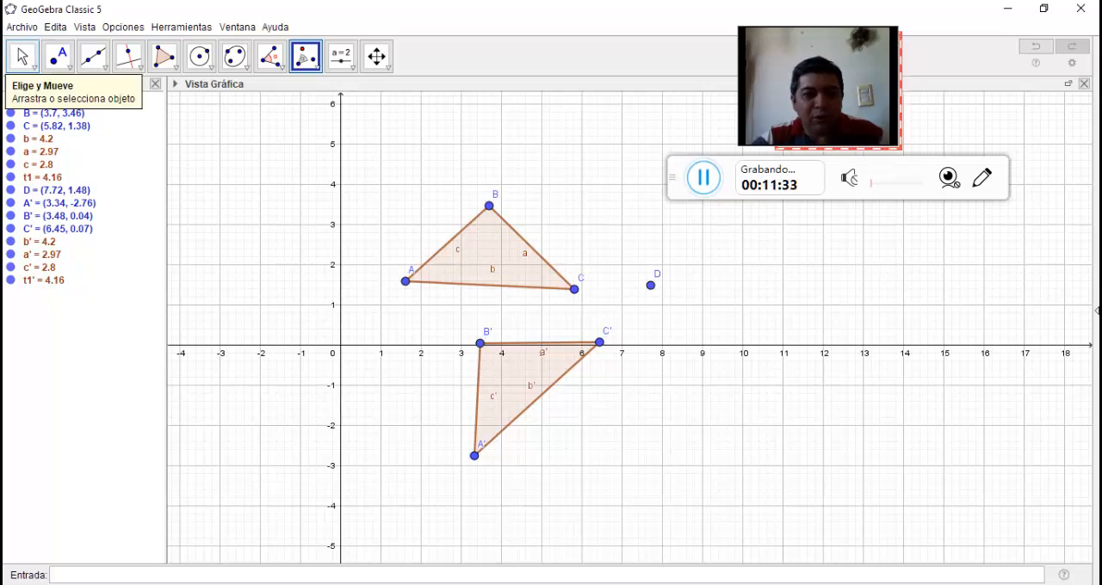
# Move the original triangle so A lies at about (0.16, 0.92), and move rotation centre D to about (6.8, 1.24)
pyautogui.click(22, 56)
pyautogui.moveTo(527, 249); pyautogui.dragTo(472, 271)
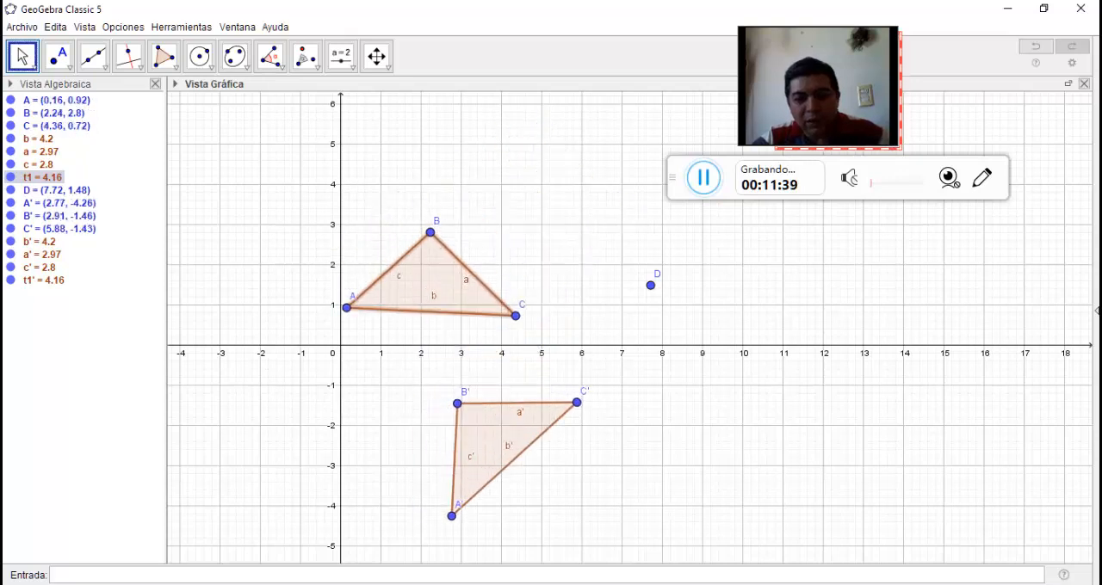
pyautogui.click(494, 440)
pyautogui.moveTo(630, 297)
pyautogui.mouseDown()
pyautogui.moveTo(545, 328)
pyautogui.moveTo(741, 290)
pyautogui.moveTo(622, 305)
pyautogui.moveTo(712, 288)
pyautogui.moveTo(623, 293)
pyautogui.moveTo(727, 283)
pyautogui.moveTo(613, 295)
pyautogui.mouseUp()
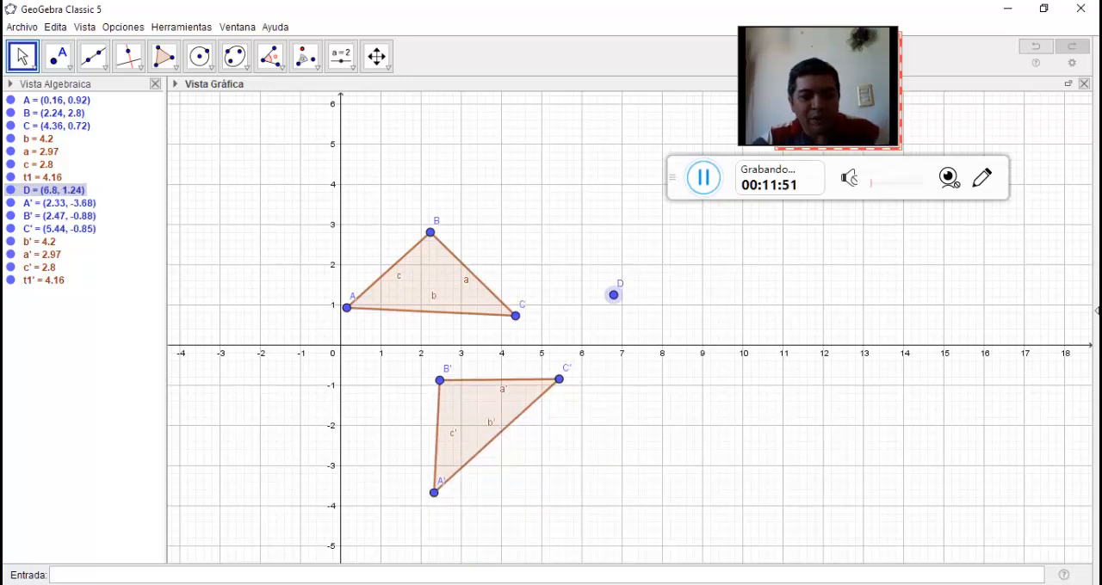
# Clear the rotation construction and draw a new triangle ABC with vertices at about (3.76, 2.04), (8, 2) and (3.88, 0.14)
pyautogui.hotkey('ctrl', 'a')
pyautogui.press('Delete')
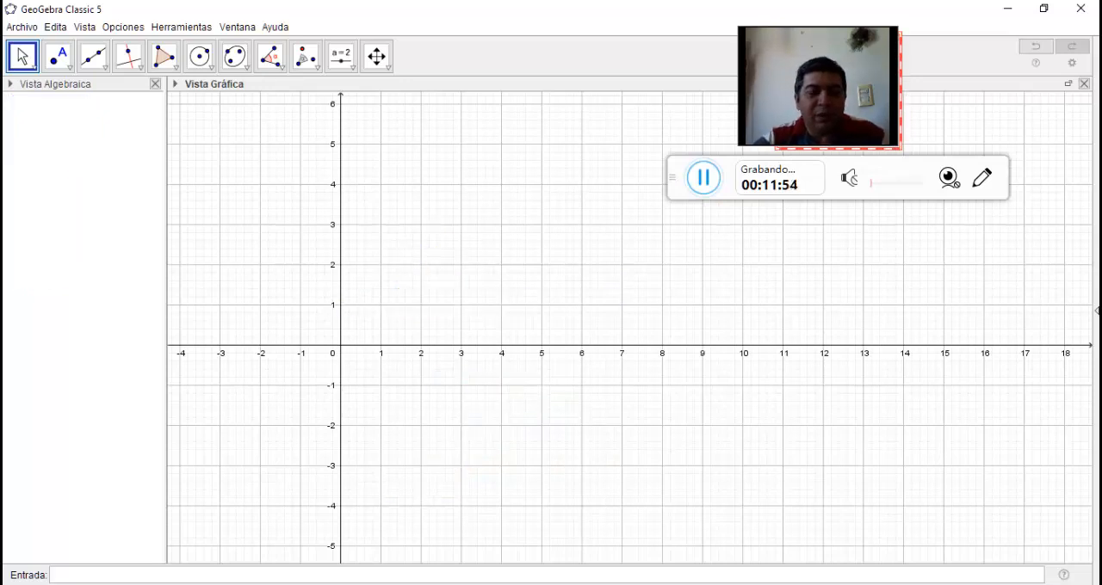
pyautogui.click(164, 56)
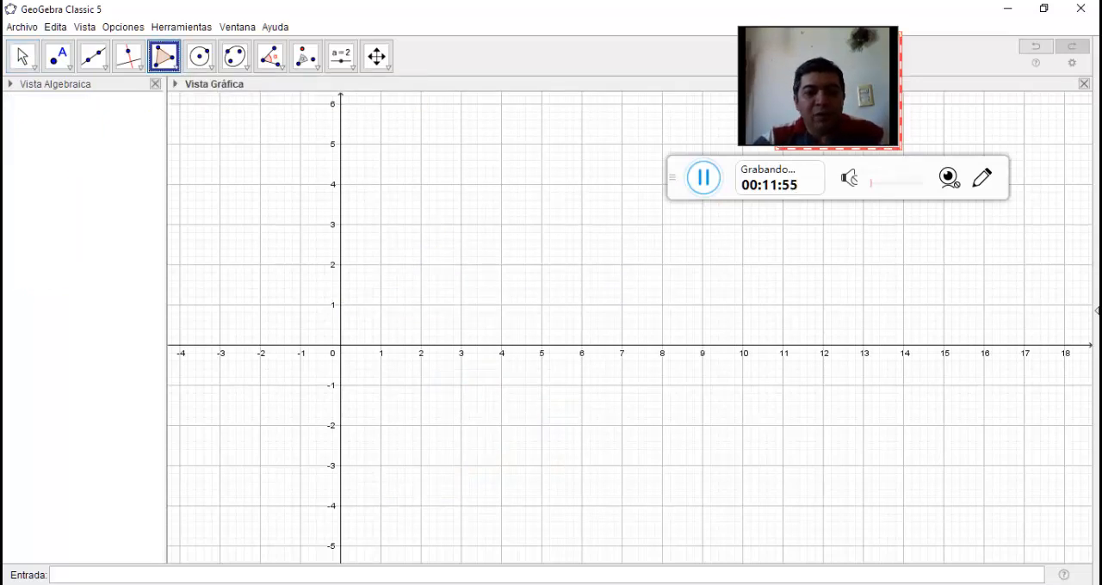
pyautogui.click(491, 262)
pyautogui.click(661, 264)
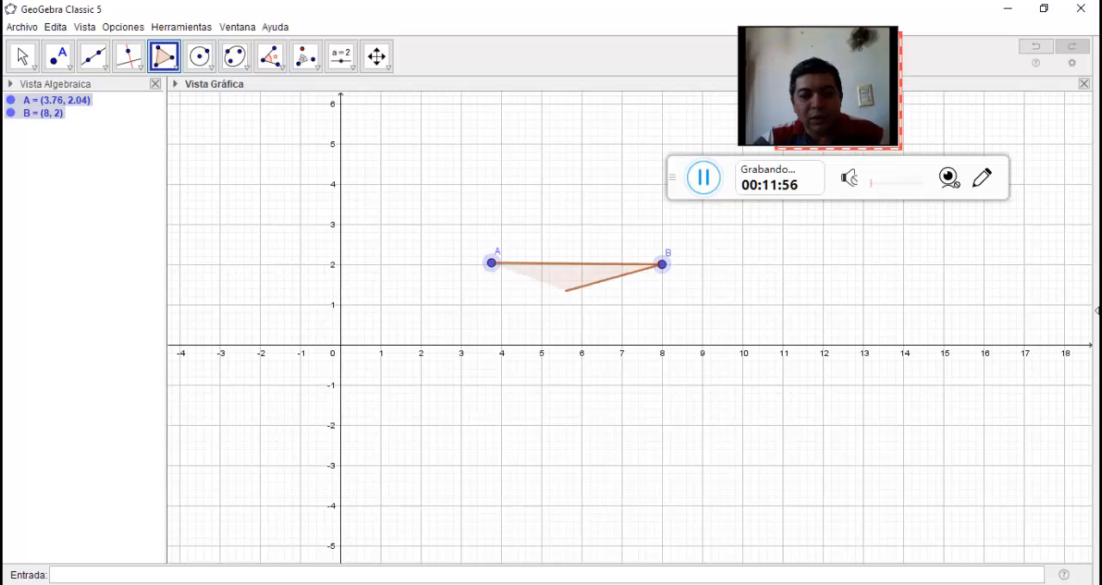
pyautogui.click(496, 339)
pyautogui.click(491, 262)
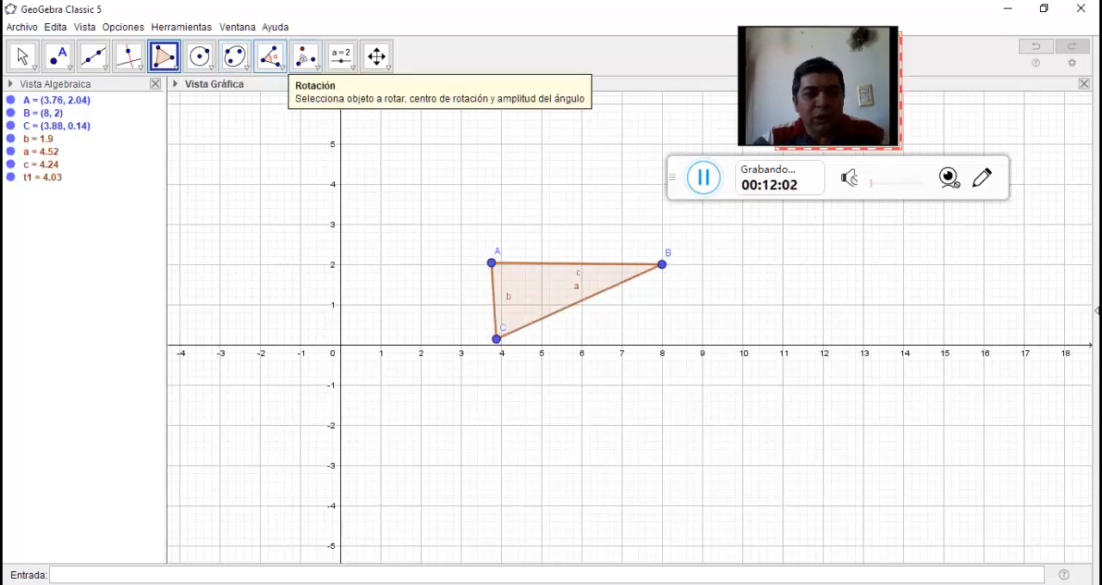
# Rotate the triangle 120° counterclockwise (sentido antihorario) around its vertex B
pyautogui.click(306, 56)
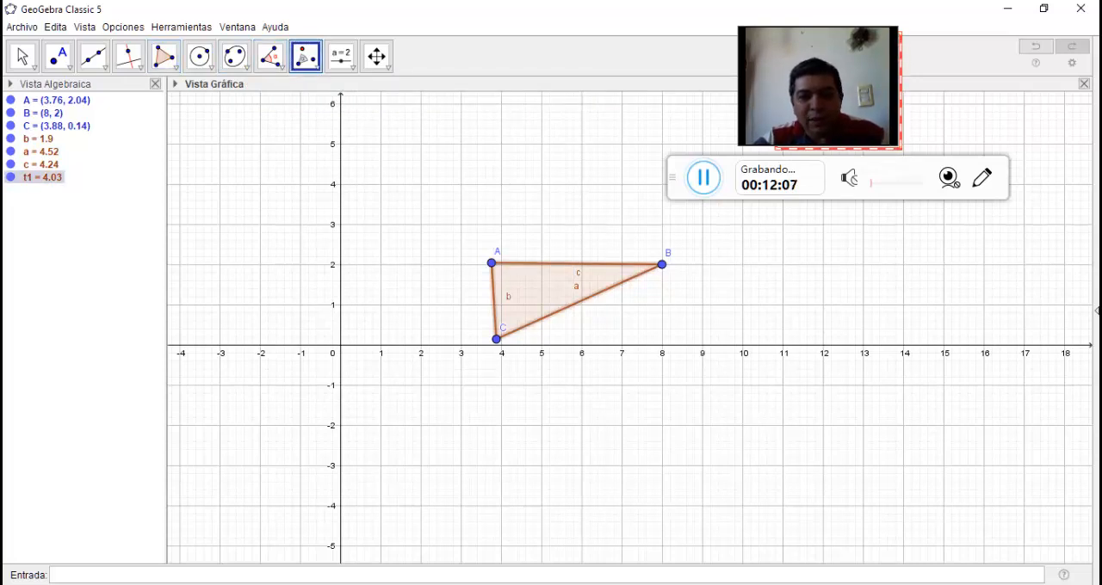
pyautogui.click(491, 264)
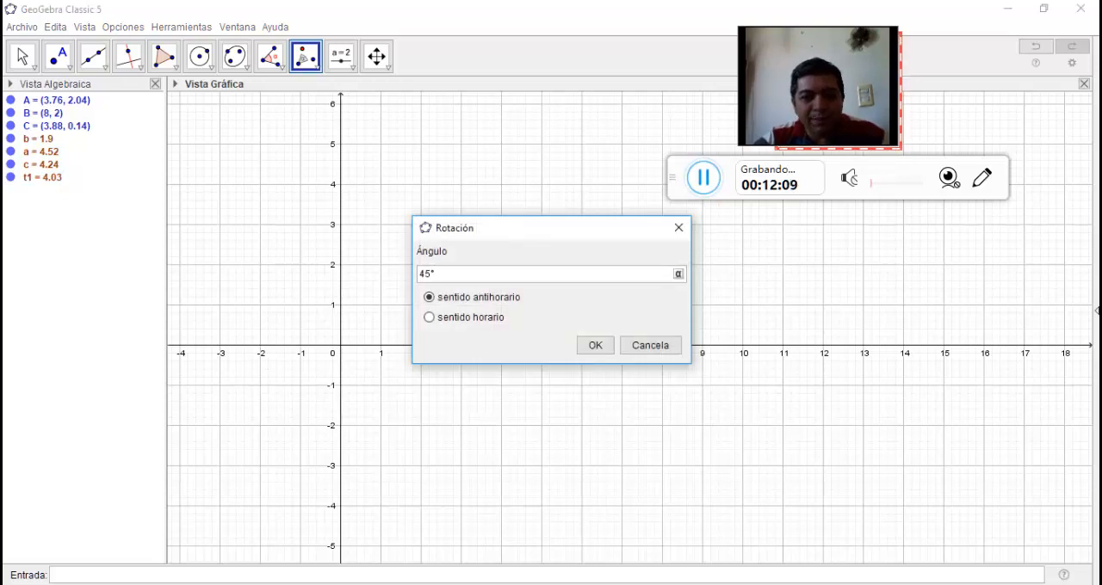
pyautogui.press('BackSpace')
pyautogui.press('BackSpace')
pyautogui.press('BackSpace')
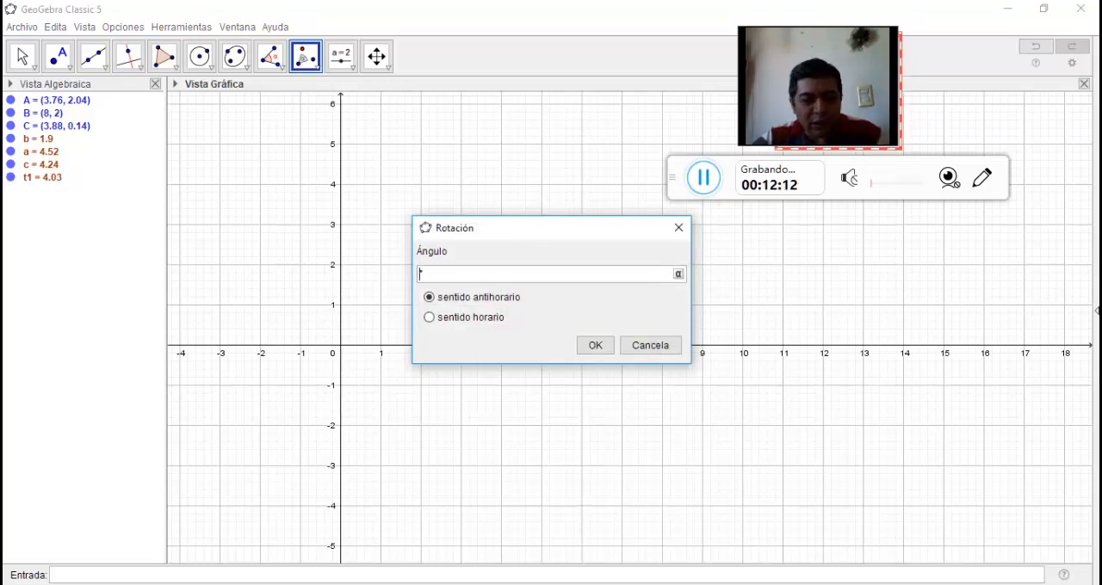
pyautogui.write('120')
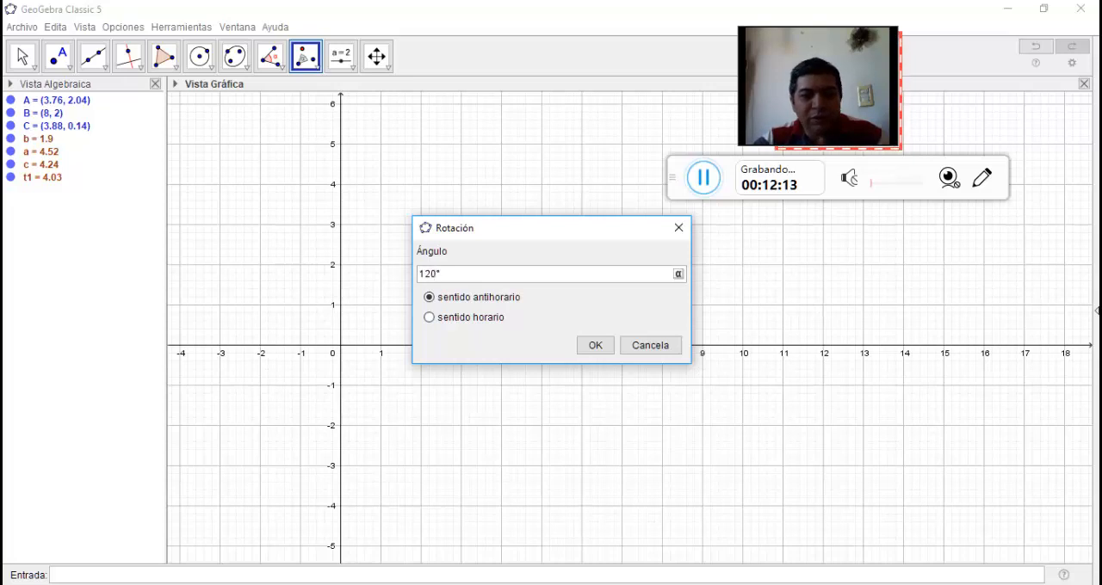
pyautogui.click(595, 346)
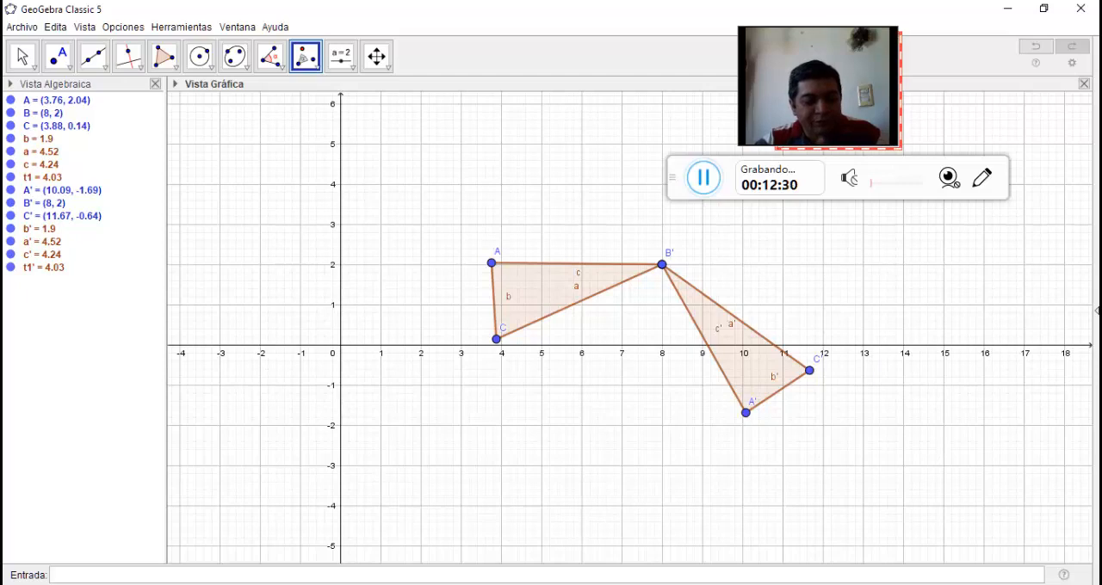
# Clear the rotation construction and draw a new triangle ABC with vertices at about (2, 3), (5.18, 4.64) and (6, 2)
pyautogui.hotkey('ctrl', 'a')
pyautogui.press('Delete')
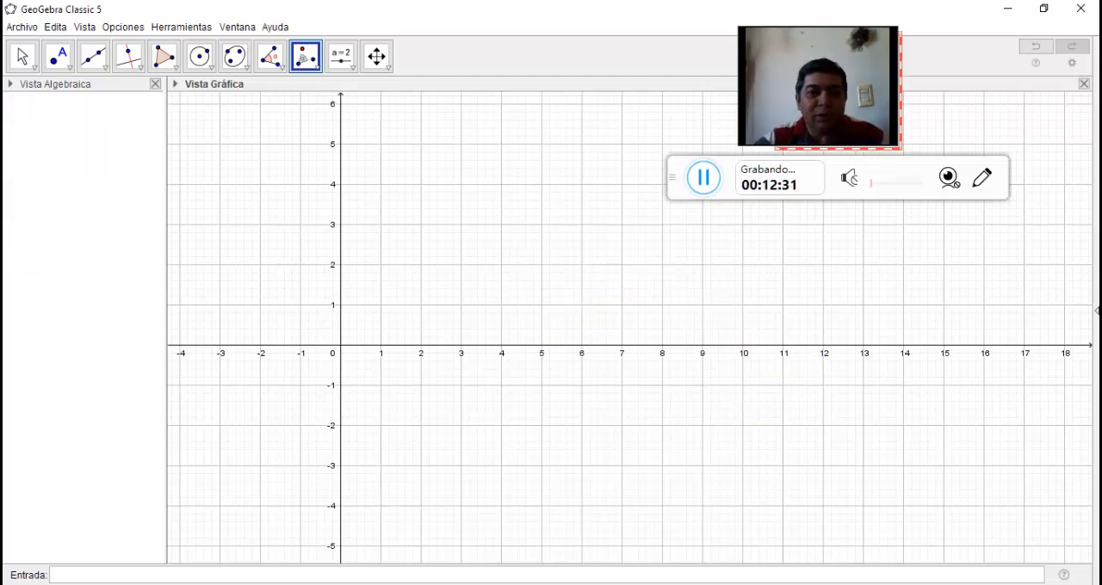
pyautogui.click(316, 64)
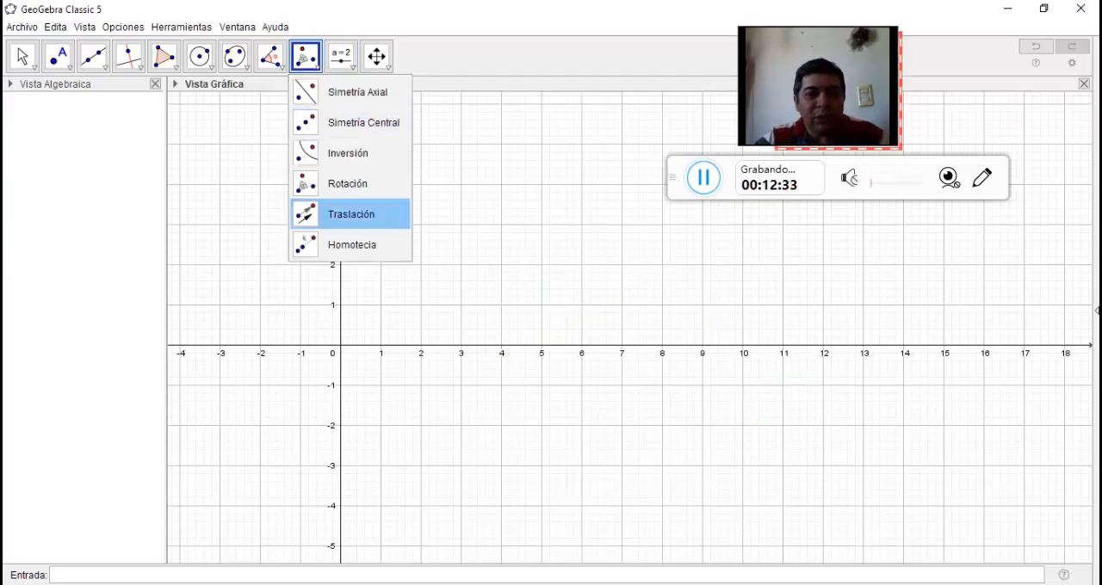
pyautogui.click(352, 214)
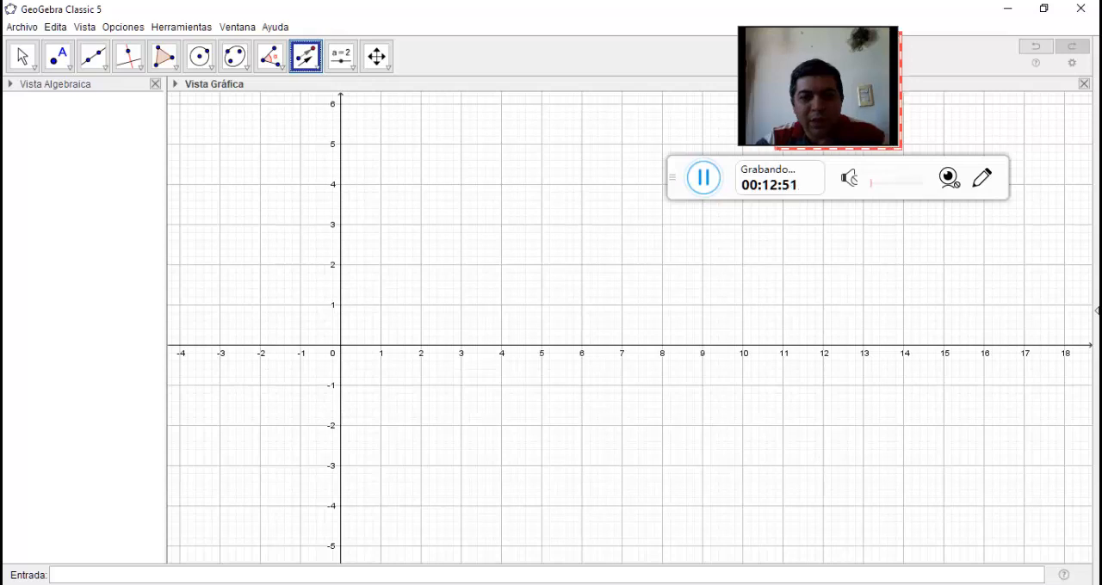
pyautogui.click(163, 57)
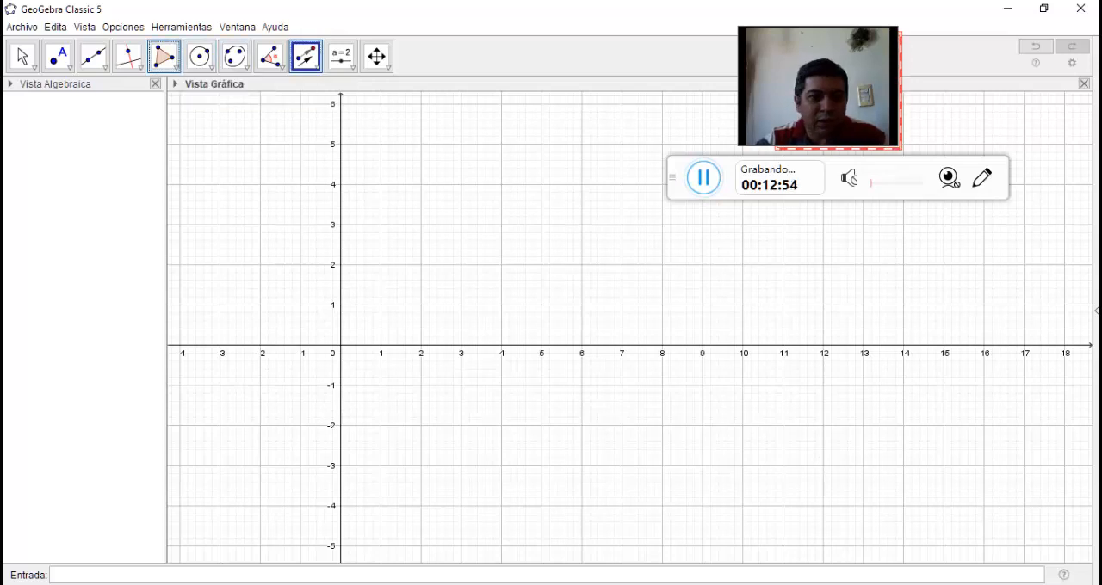
pyautogui.click(421, 225)
pyautogui.click(548, 159)
pyautogui.click(582, 264)
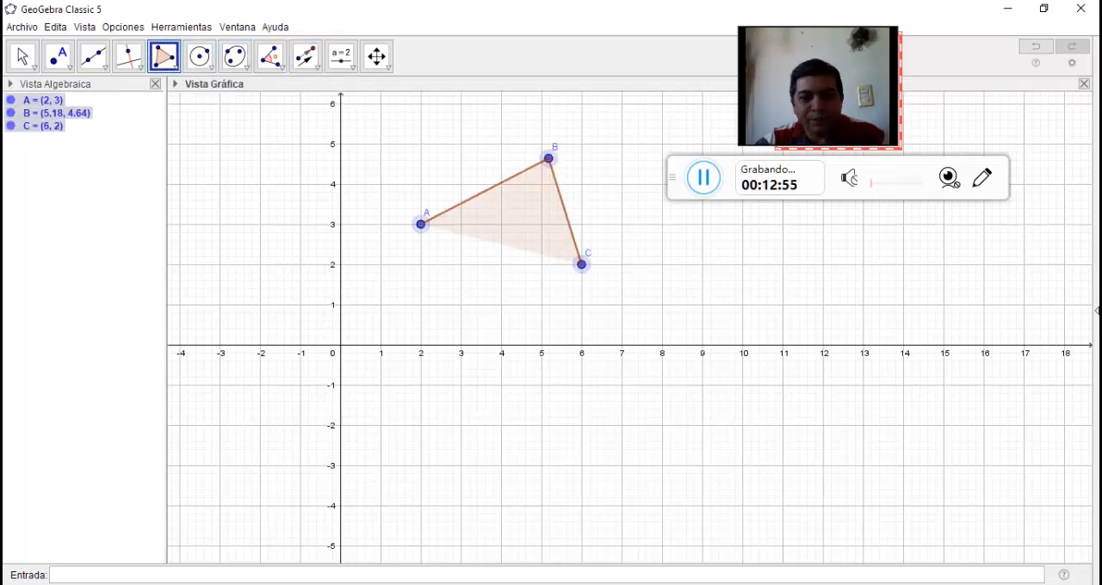
pyautogui.click(421, 225)
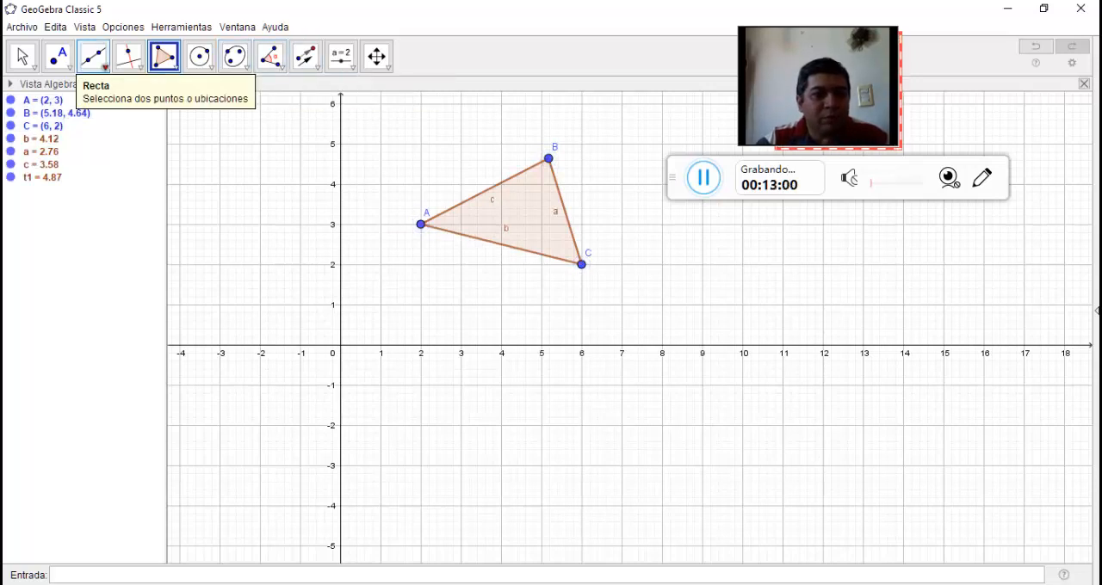
# Draw a vector below the triangle from about (5, -3) to about (9.6, -1.58)
pyautogui.click(94, 57)
pyautogui.click(129, 261)
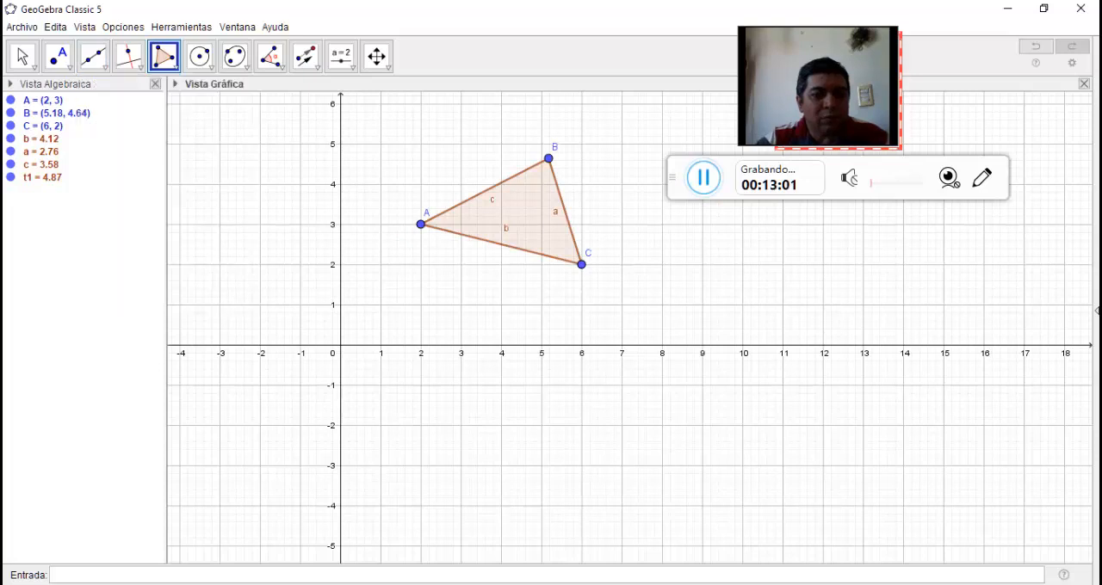
pyautogui.click(541, 466)
pyautogui.click(727, 408)
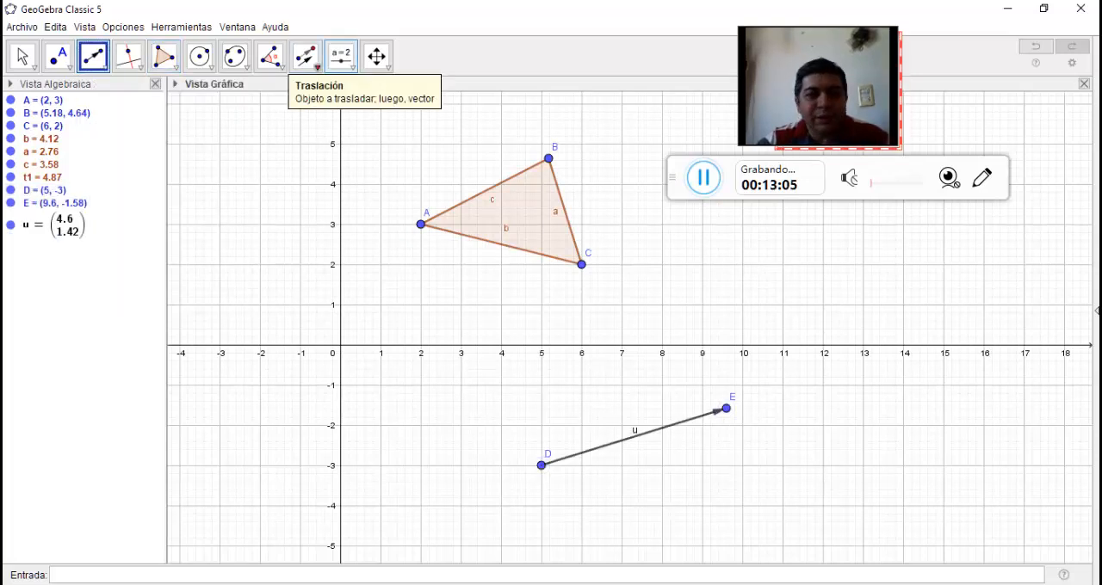
# Translate triangle ABC by the vector u using the Traslación tool
pyautogui.click(306, 57)
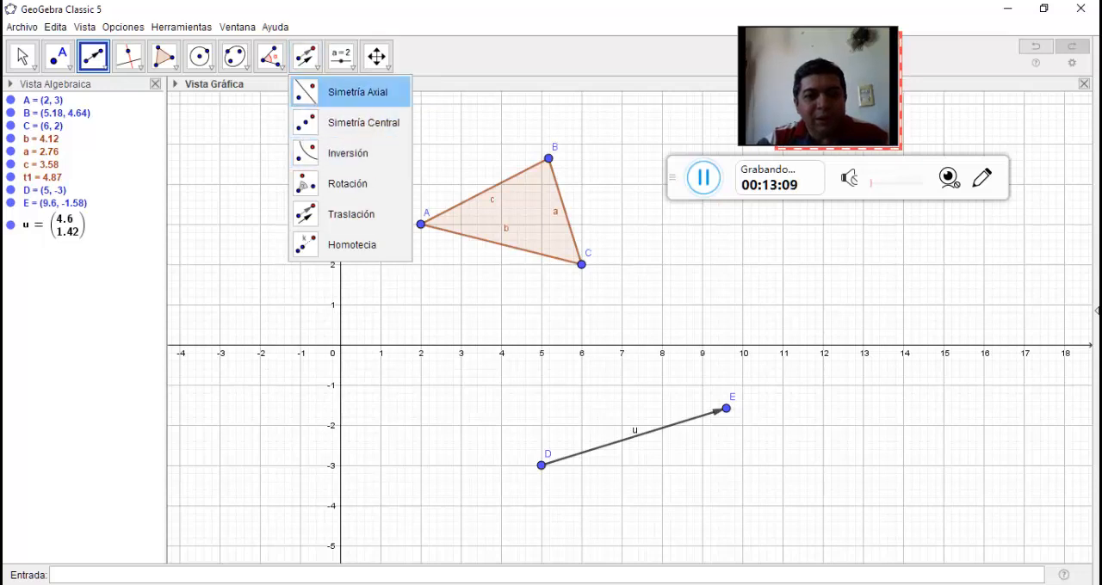
pyautogui.click(351, 215)
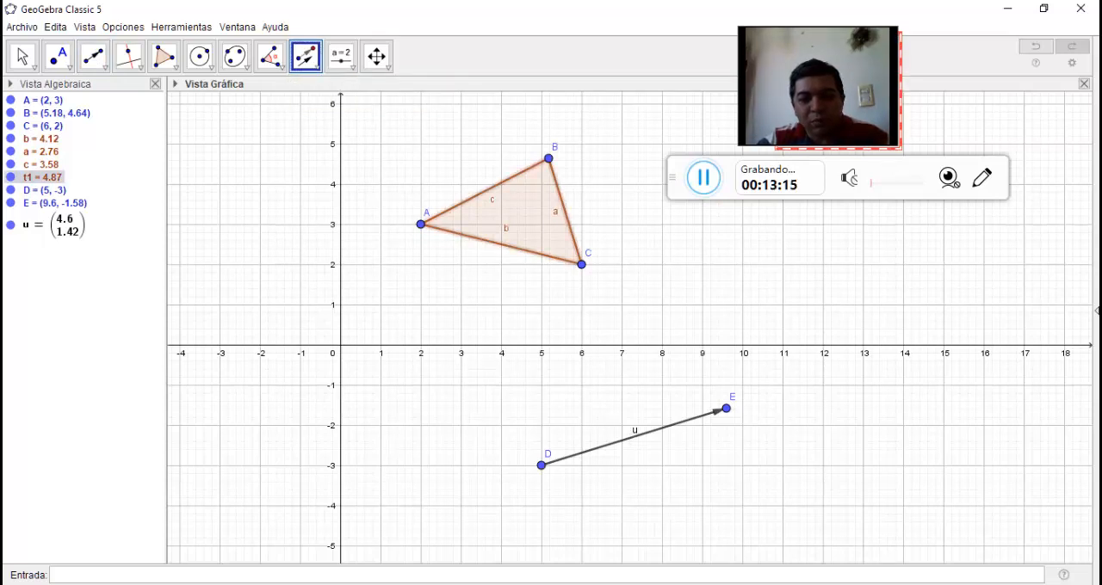
pyautogui.click(634, 437)
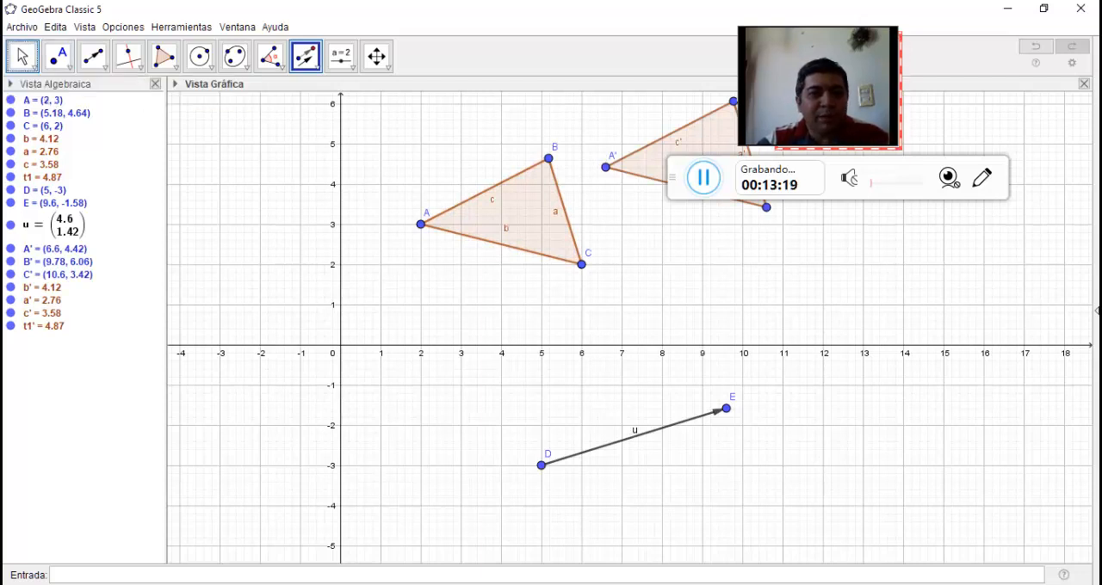
# Move the vector's endpoint E to about (10.5, -4.8), and move it again to about (9.88, -2.68)
pyautogui.click(22, 57)
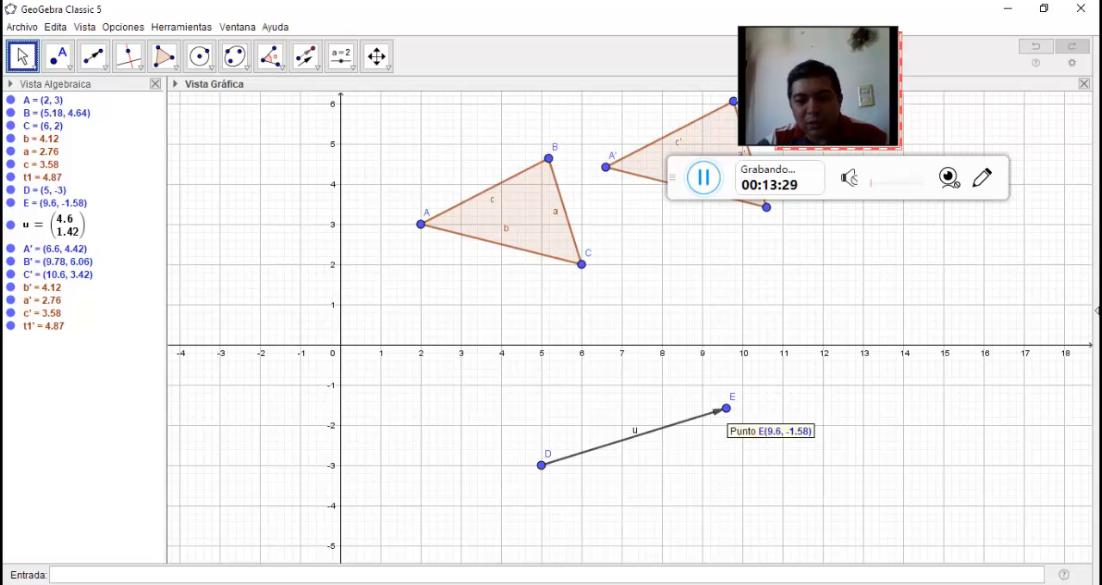
pyautogui.moveTo(727, 409); pyautogui.dragTo(762, 538)
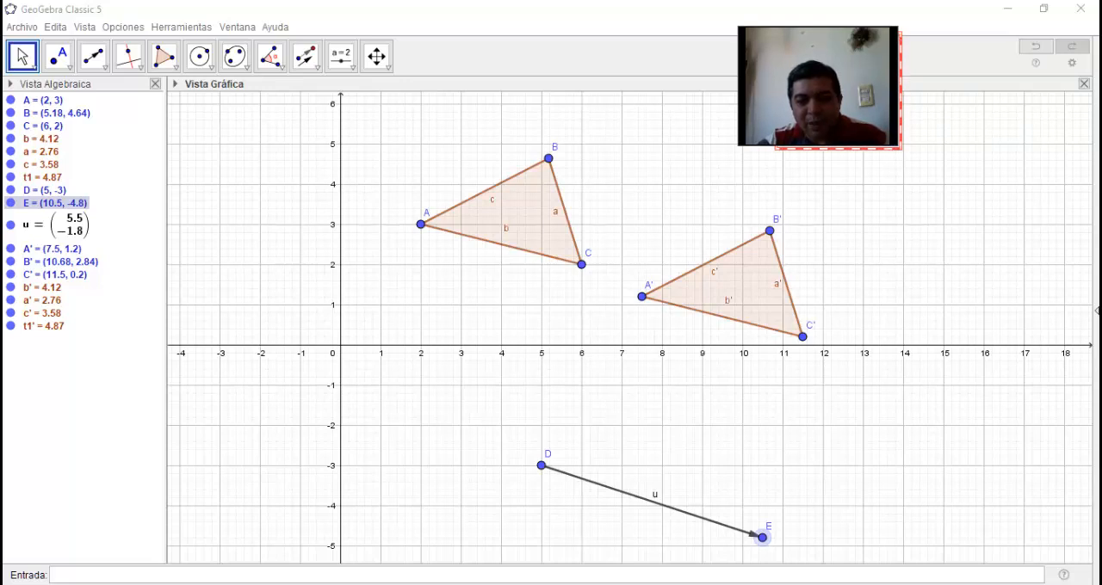
pyautogui.moveTo(763, 538); pyautogui.dragTo(737, 453)
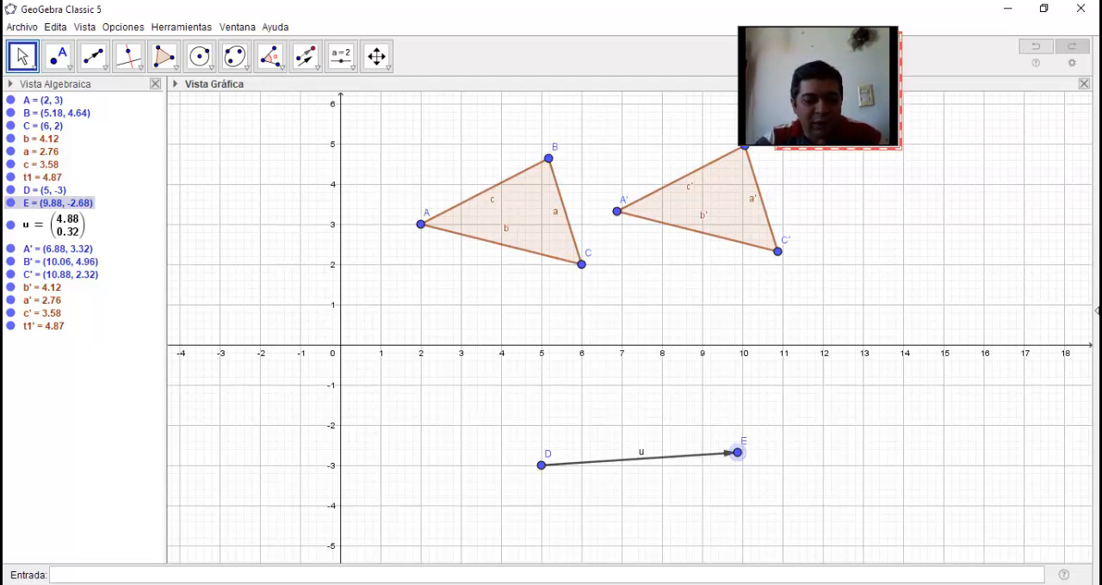
# Clear the translation construction and draw a new triangle ABC with vertices at about (2.56, 2.34), (5.38, 3.5) and (6.62, 1.02)
pyautogui.hotkey('ctrl', 'a')
pyautogui.press('Delete')
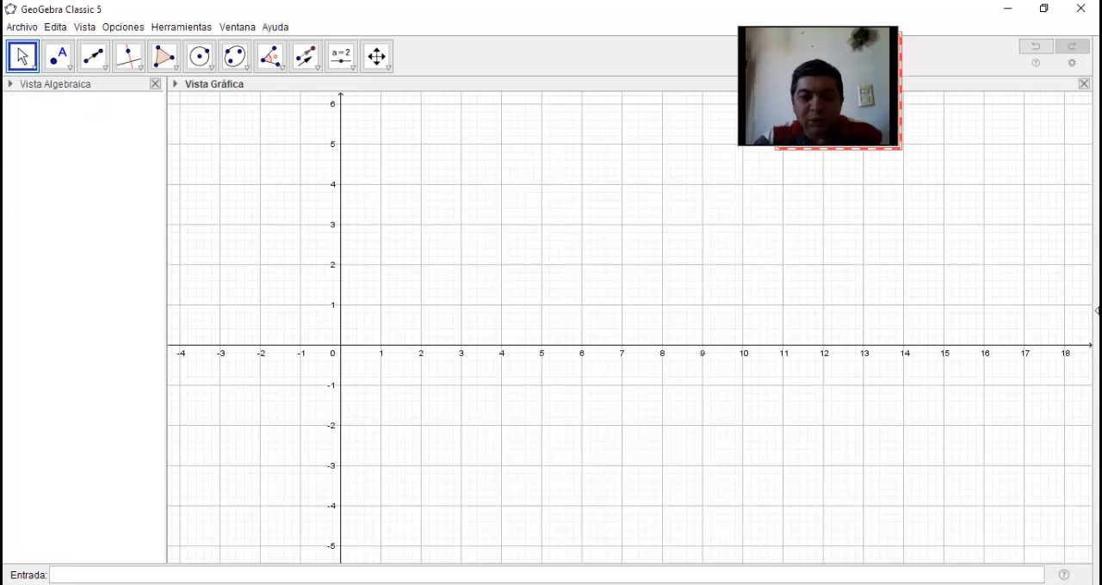
pyautogui.click(305, 55)
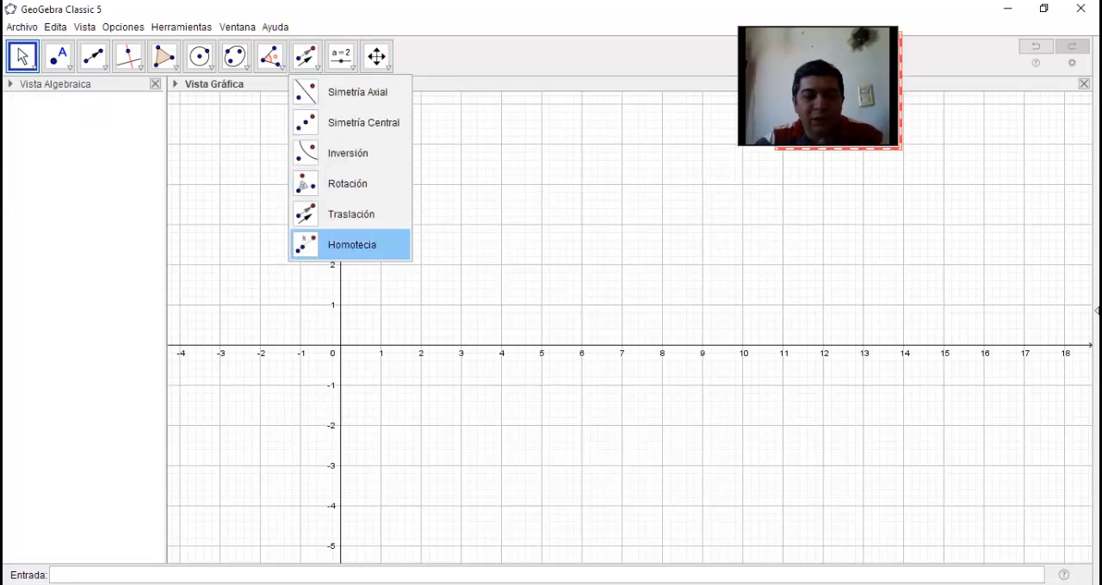
pyautogui.click(351, 245)
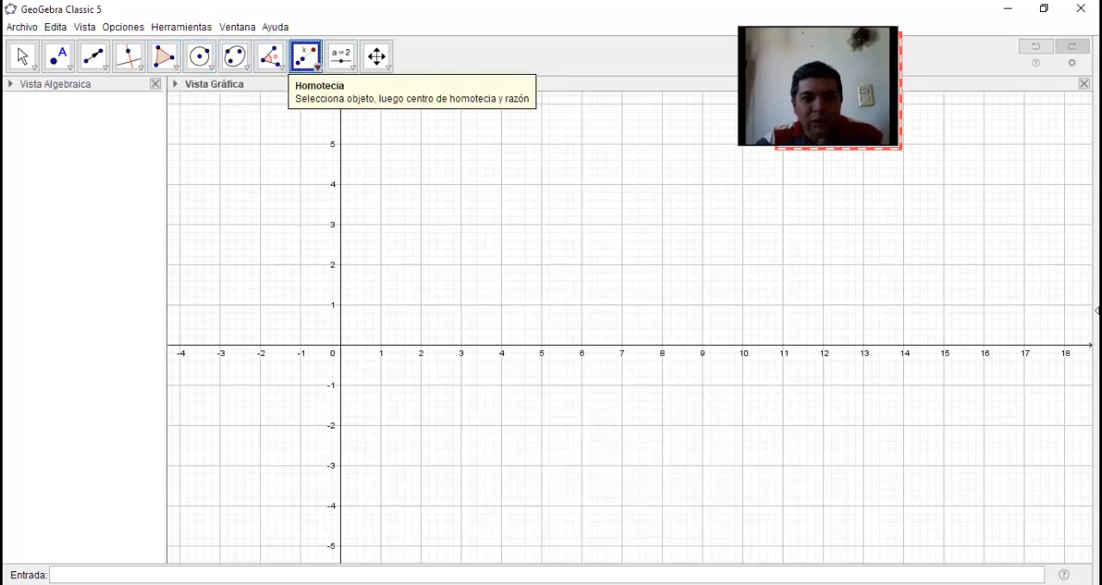
pyautogui.click(306, 56)
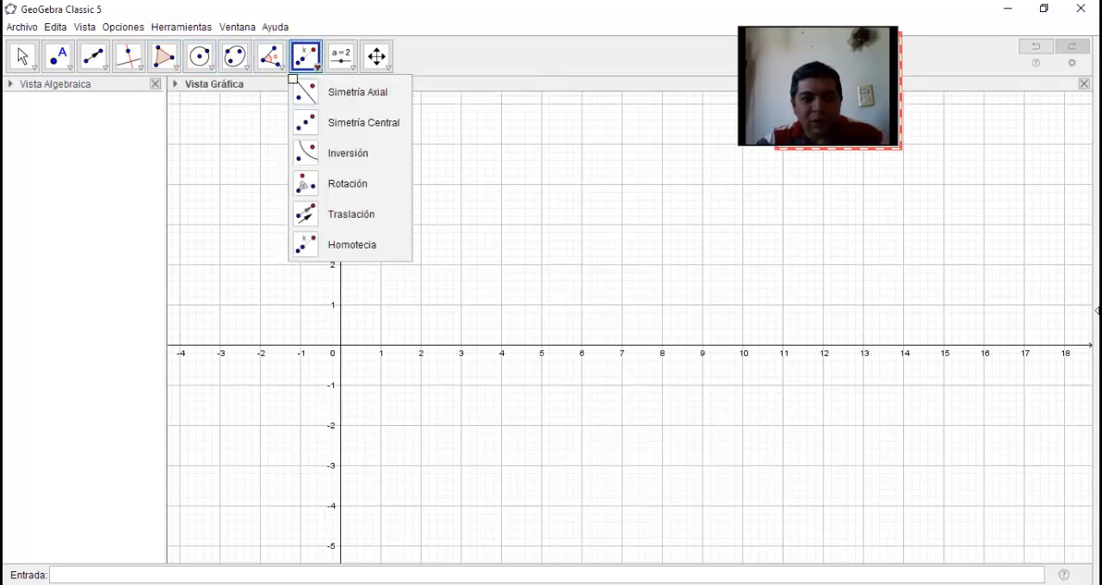
pyautogui.click(303, 62)
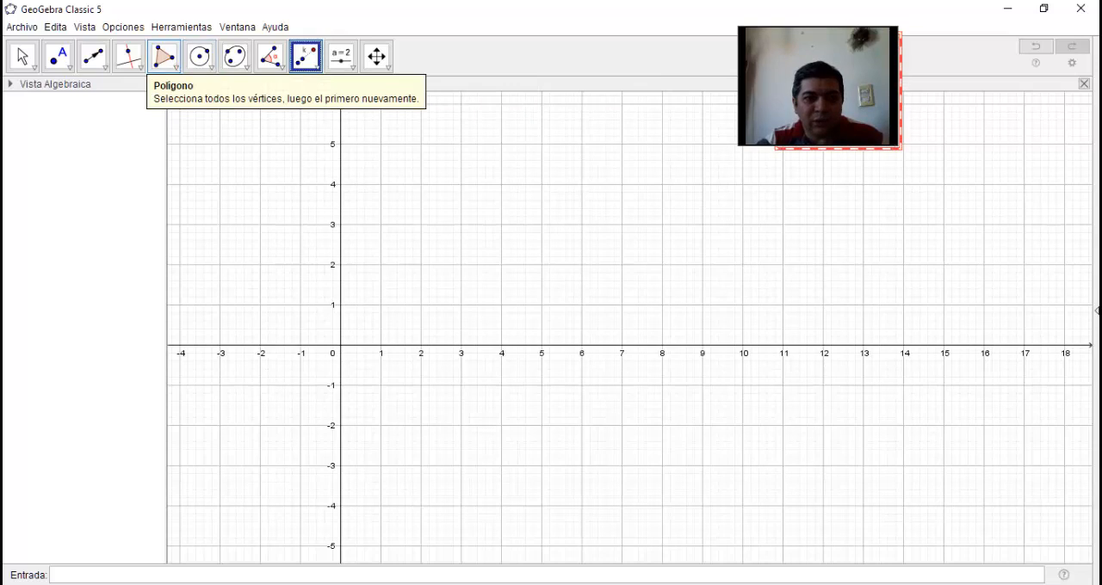
pyautogui.click(164, 56)
pyautogui.click(442, 251)
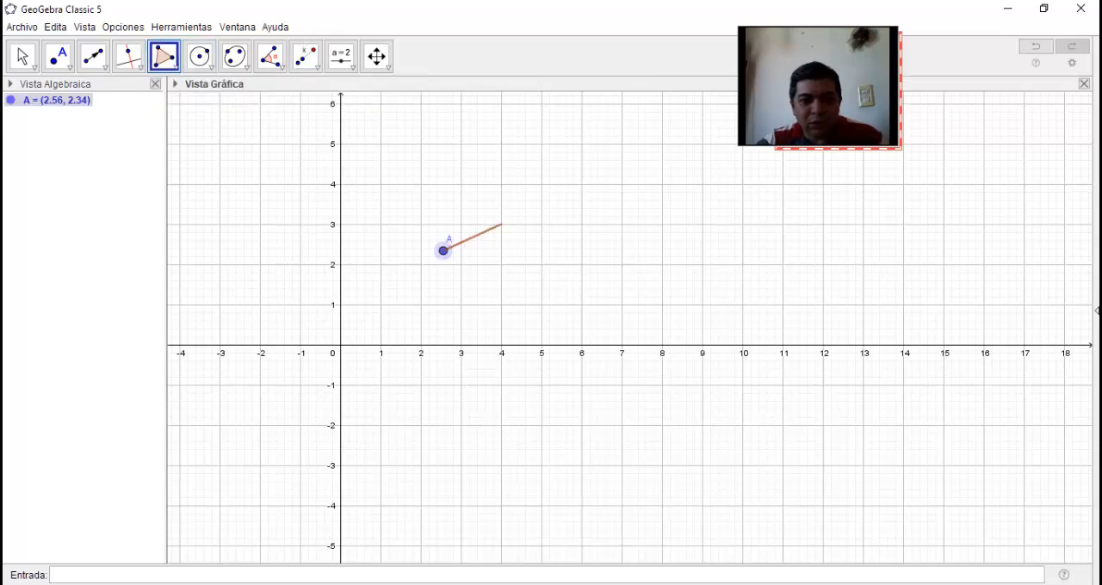
pyautogui.click(557, 204)
pyautogui.click(607, 304)
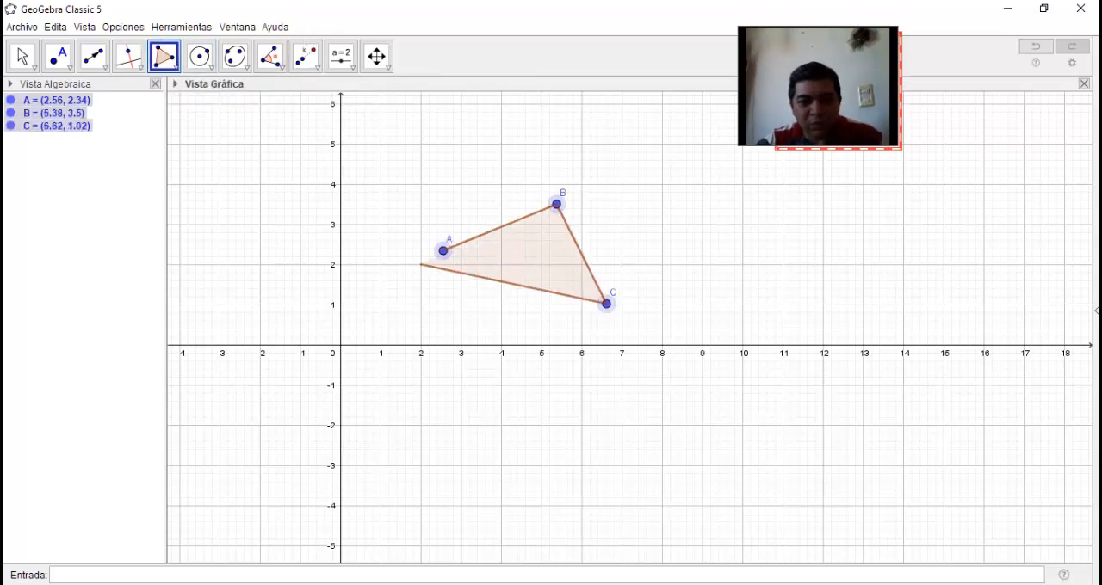
pyautogui.click(442, 251)
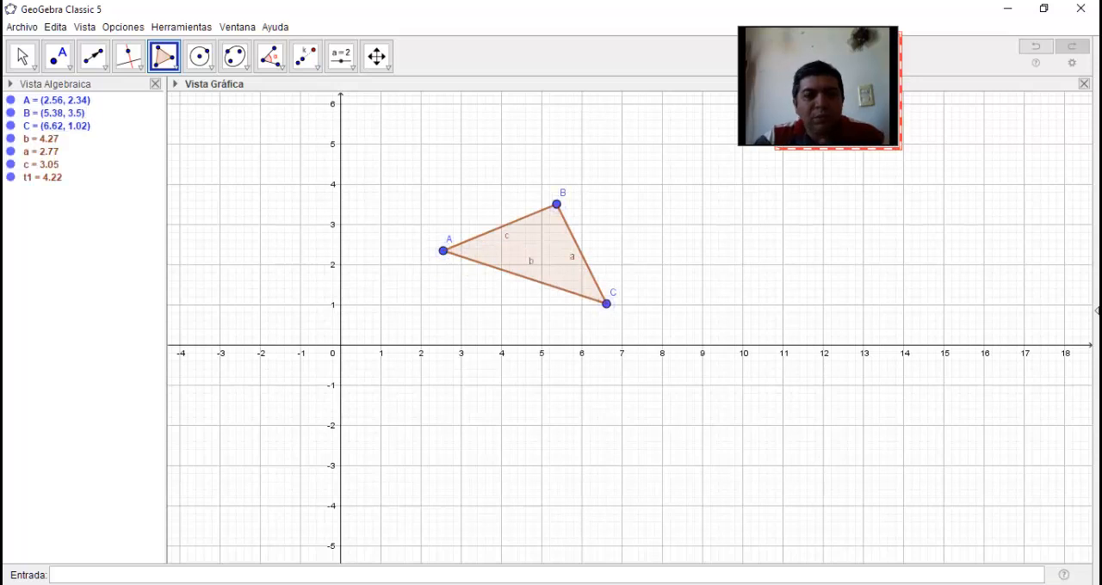
# Apply a homothety (Homotecia) to the triangle with vertex C as centre and a scale factor of 2
pyautogui.click(306, 56)
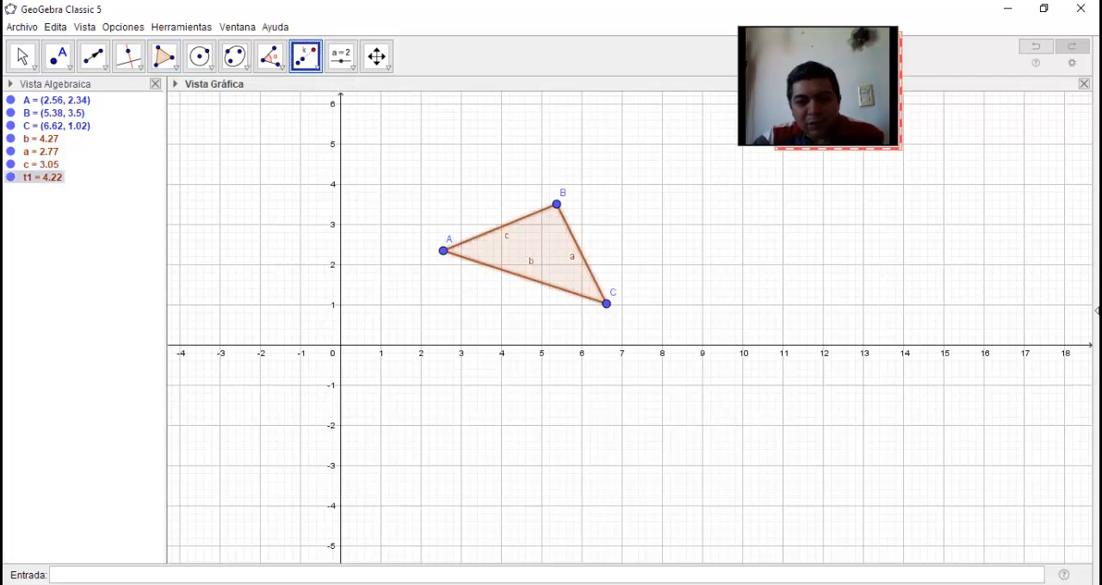
pyautogui.click(443, 251)
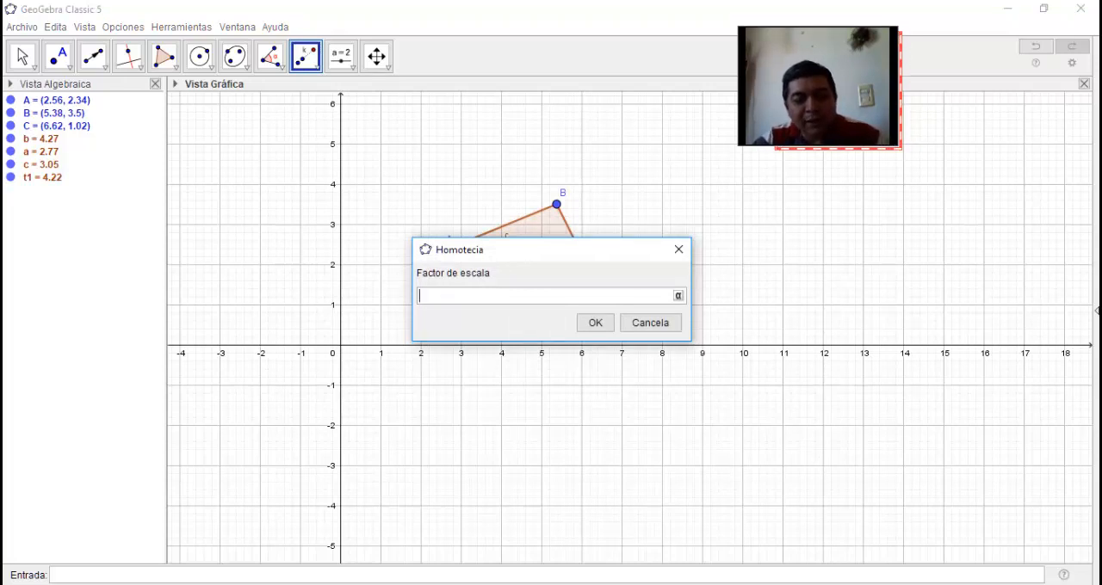
pyautogui.write('2')
pyautogui.press('Tab')
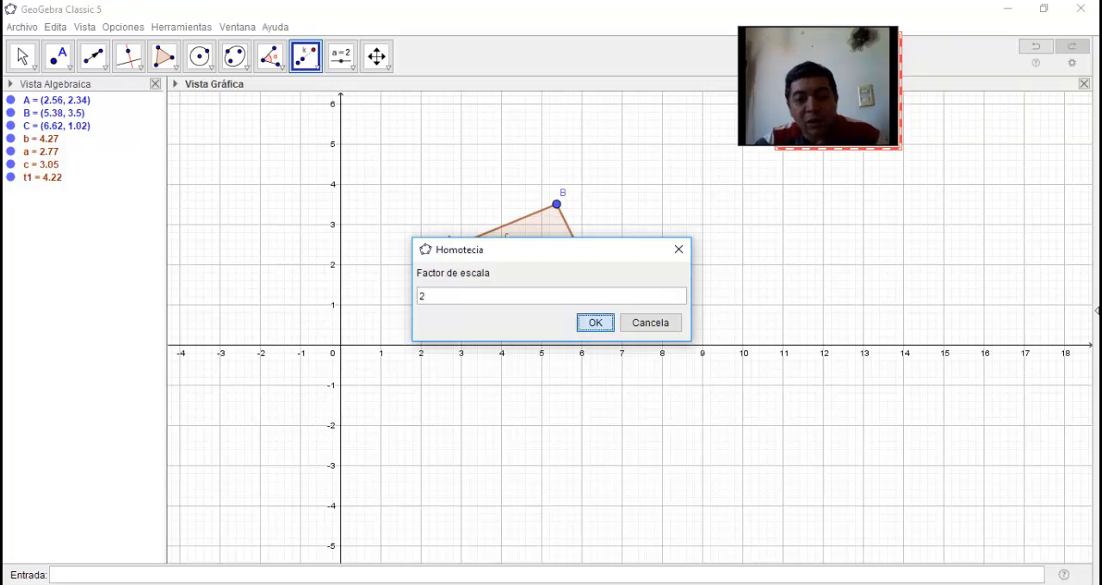
pyautogui.press('Return')
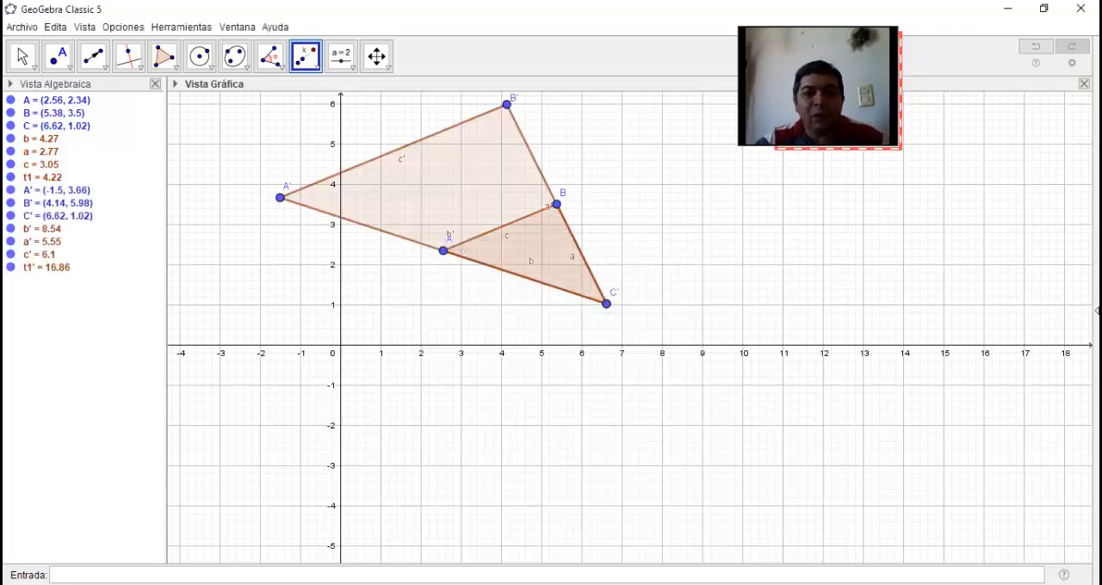
# Move vertex A of the original triangle to about (1, 1.22) and vertex B to about (2.76, 3.02)
pyautogui.click(22, 57)
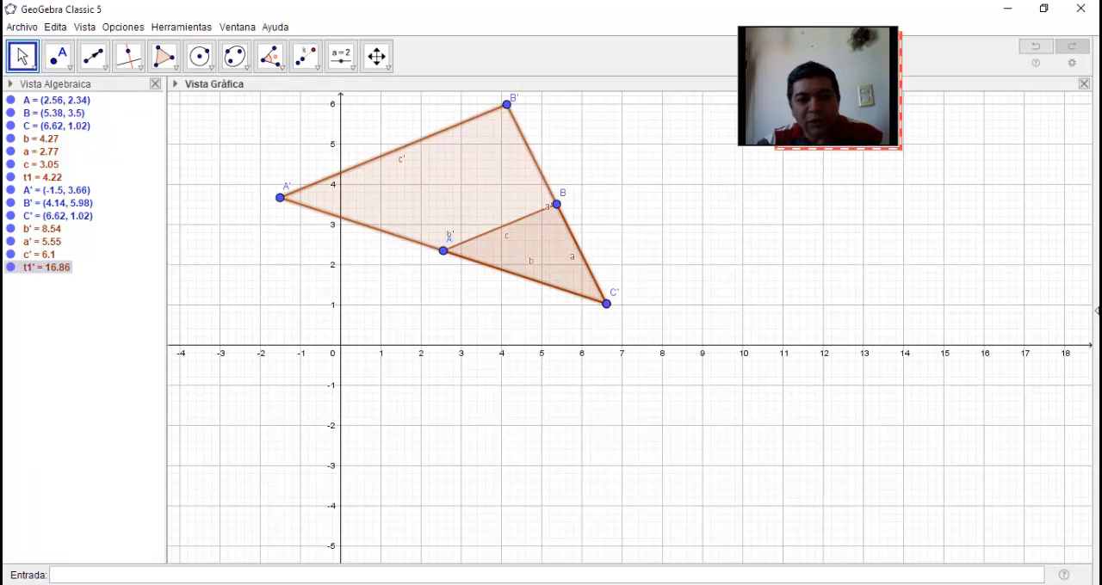
pyautogui.moveTo(442, 251); pyautogui.dragTo(381, 296)
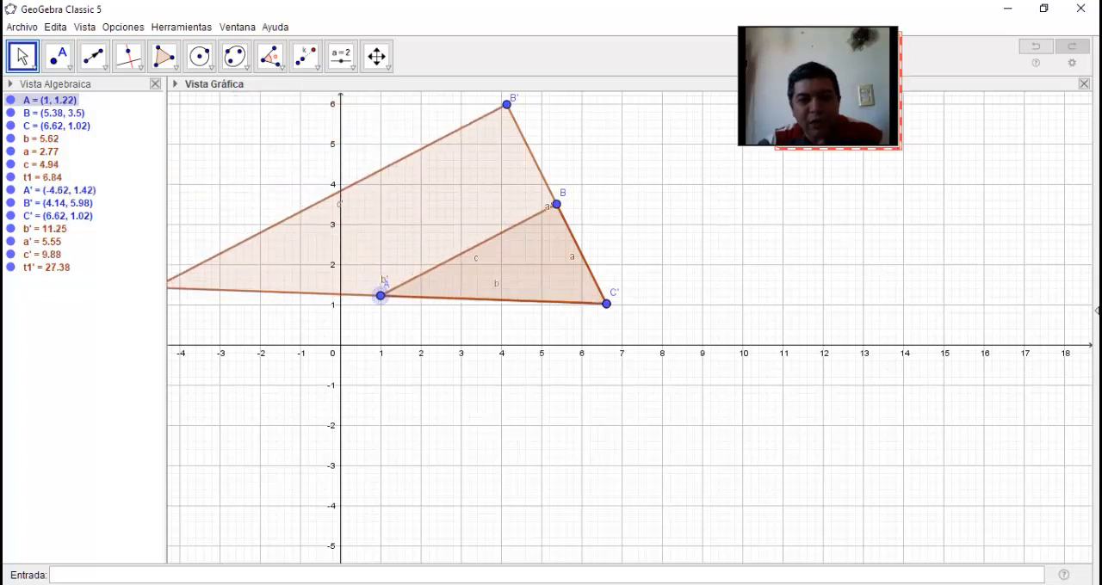
pyautogui.moveTo(557, 204); pyautogui.dragTo(451, 223)
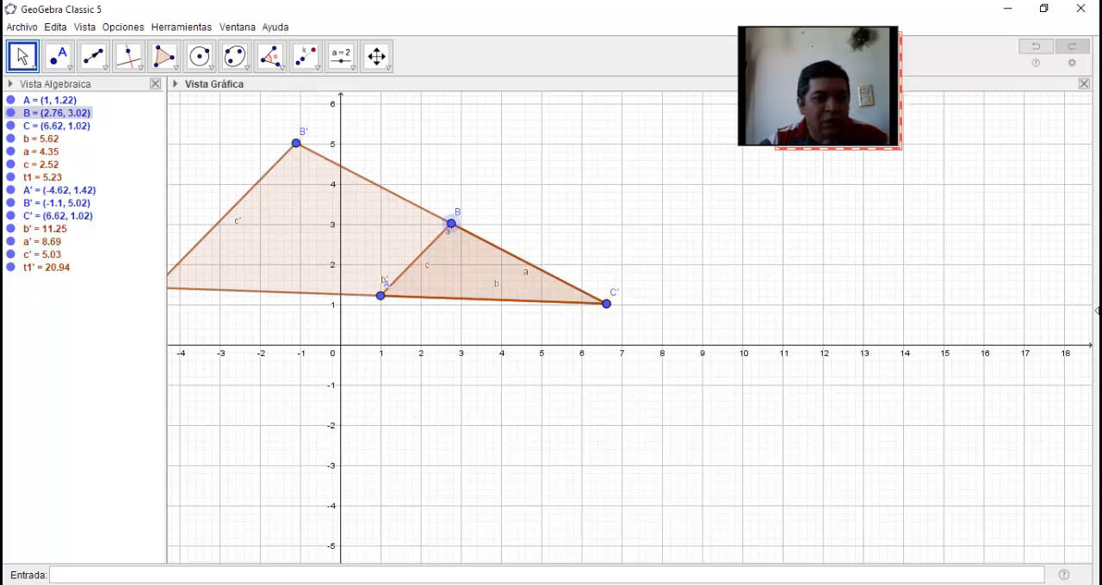
# Hide and show the enlarged triangle t1' to identify it, and view its definition without changing it
pyautogui.click(11, 267)
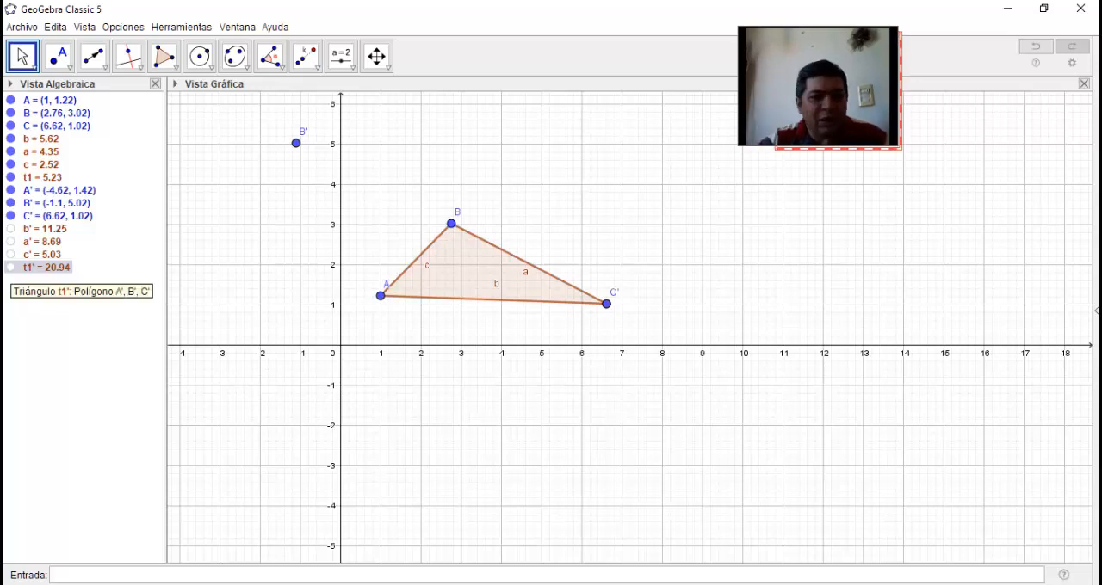
pyautogui.click(11, 267)
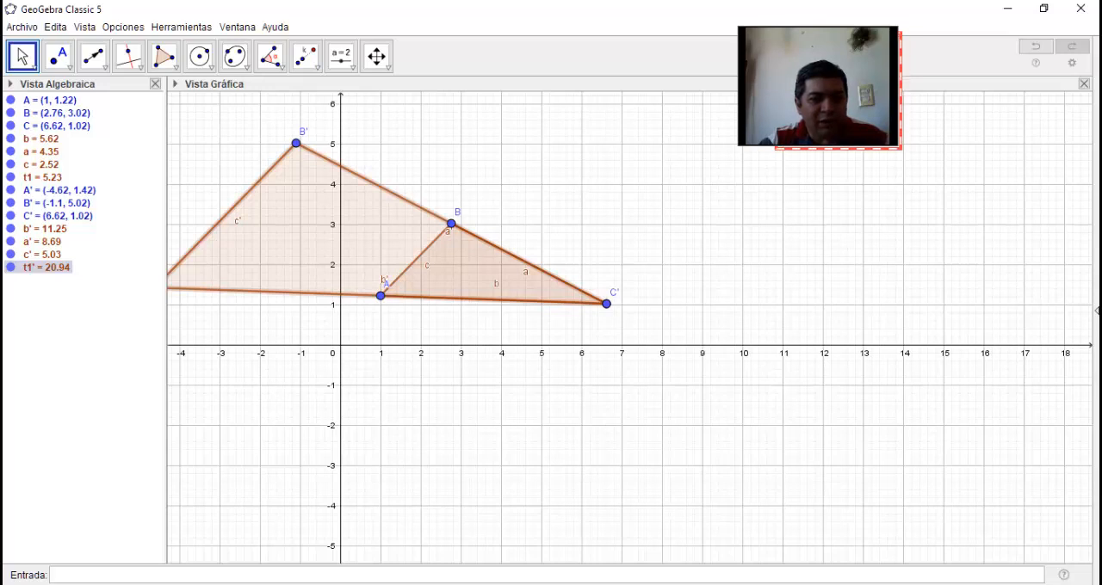
pyautogui.click(10, 268)
pyautogui.click(11, 267)
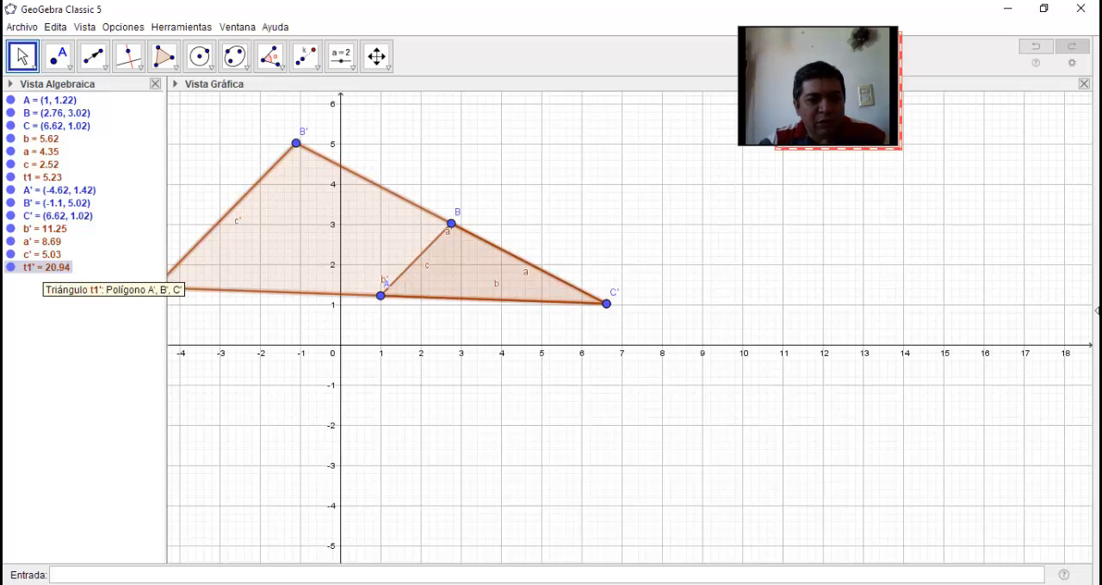
pyautogui.doubleClick(44, 268)
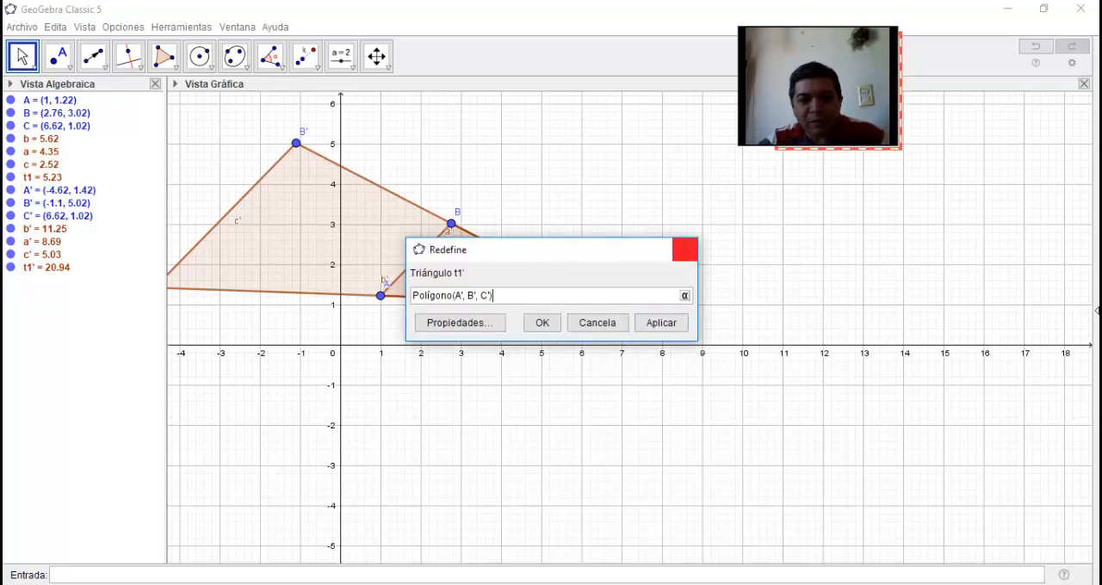
pyautogui.click(684, 250)
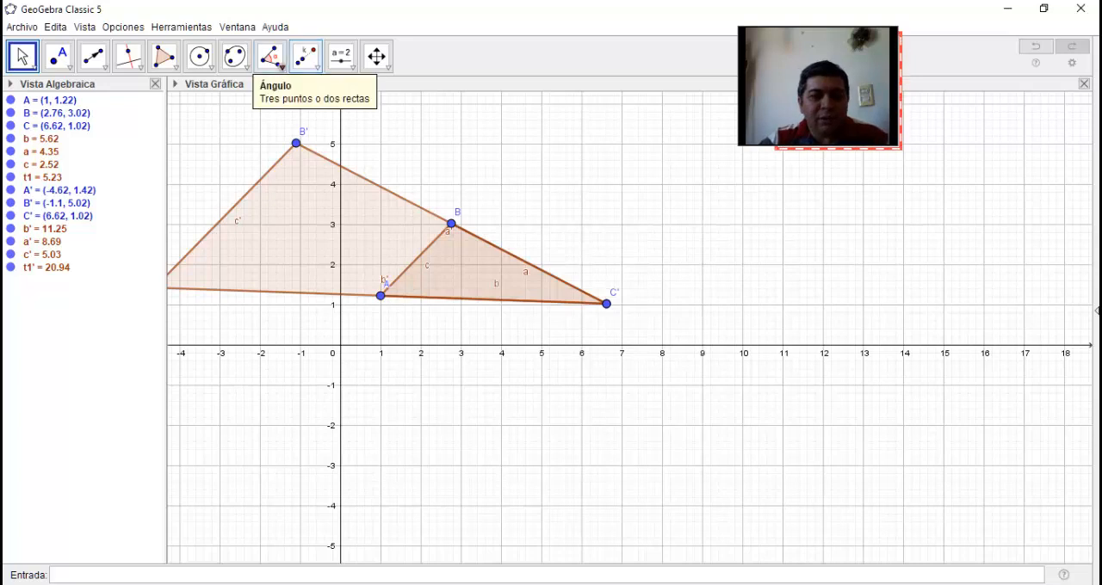